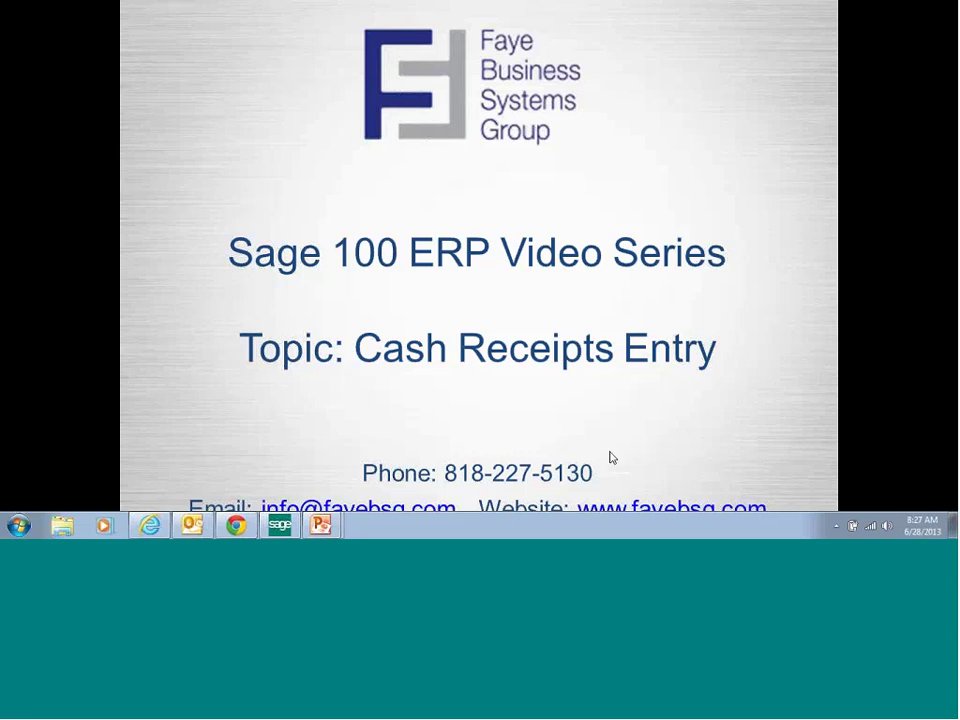
Step: Open Cash Receipts Entry from Modules > Accounts Receivable > Main in the Sage desktop task tree
click(281, 525)
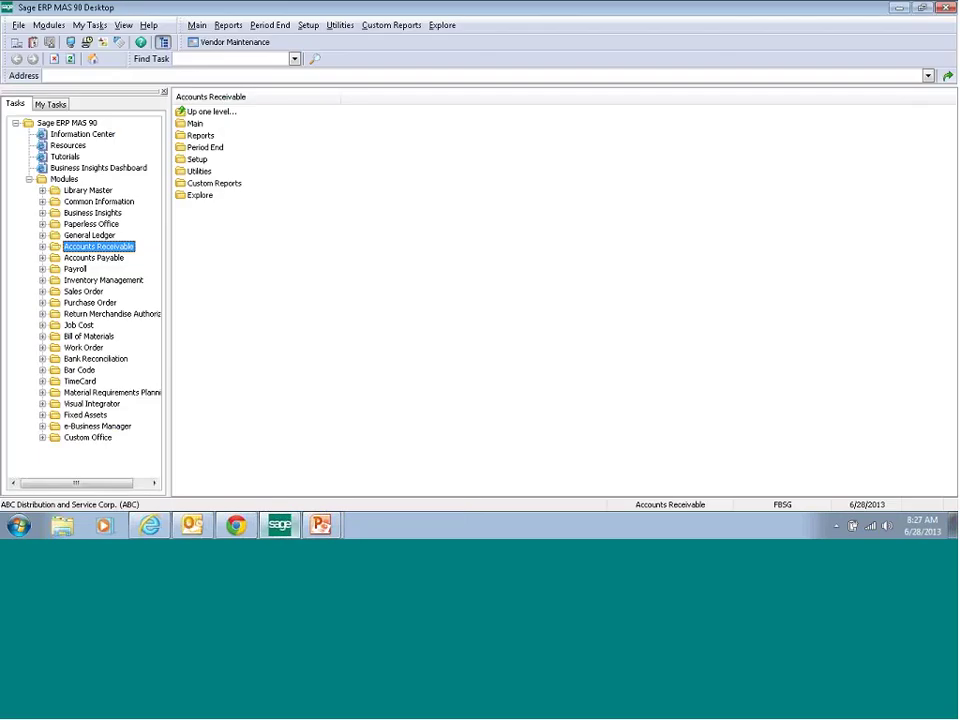
click(42, 247)
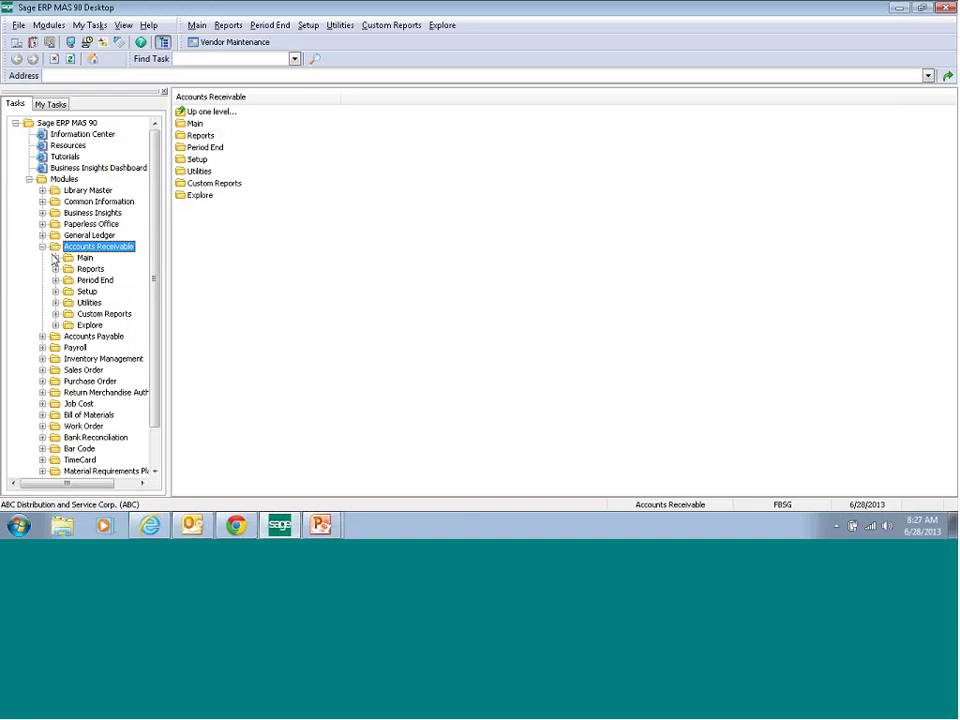
click(55, 258)
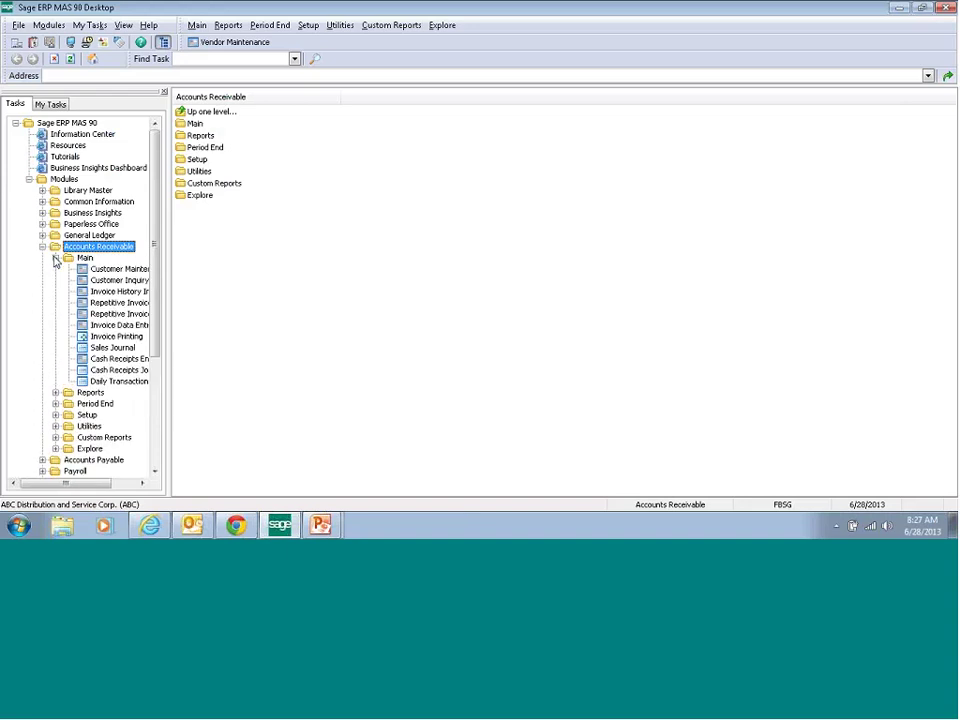
click(112, 359)
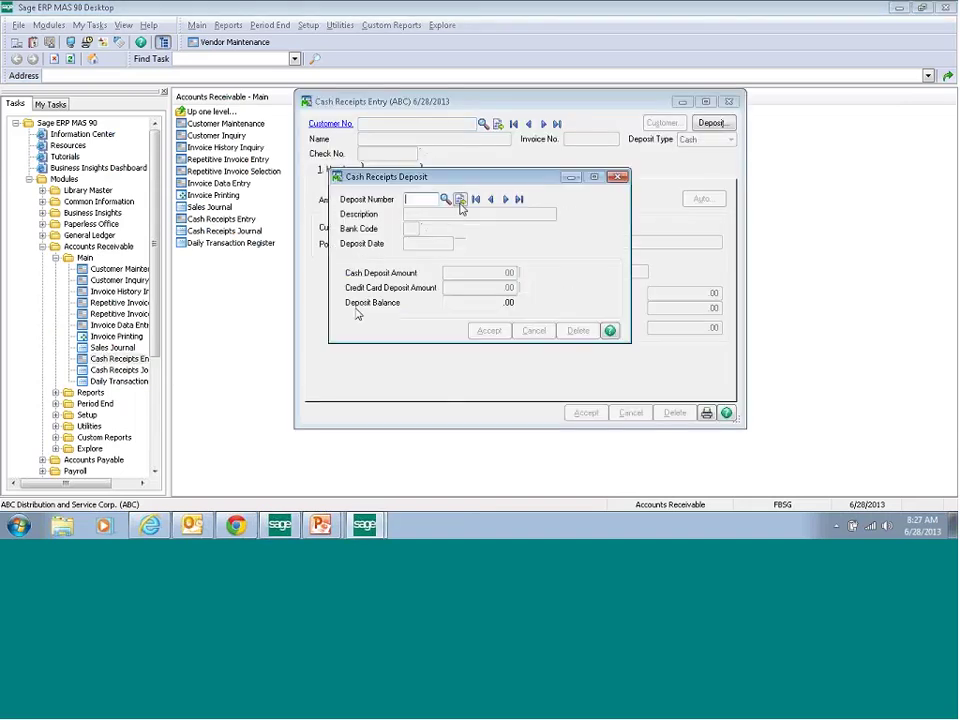
Step: Take the next deposit number, 00018, and accept it with a 658.05 cash deposit amount
click(460, 200)
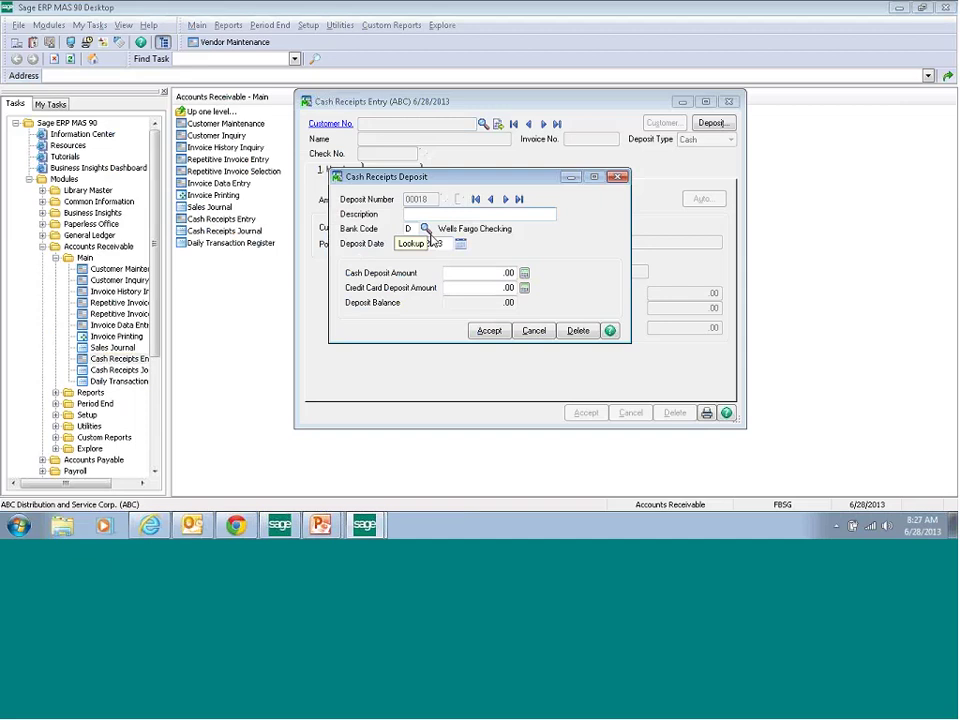
click(484, 271)
text(65)
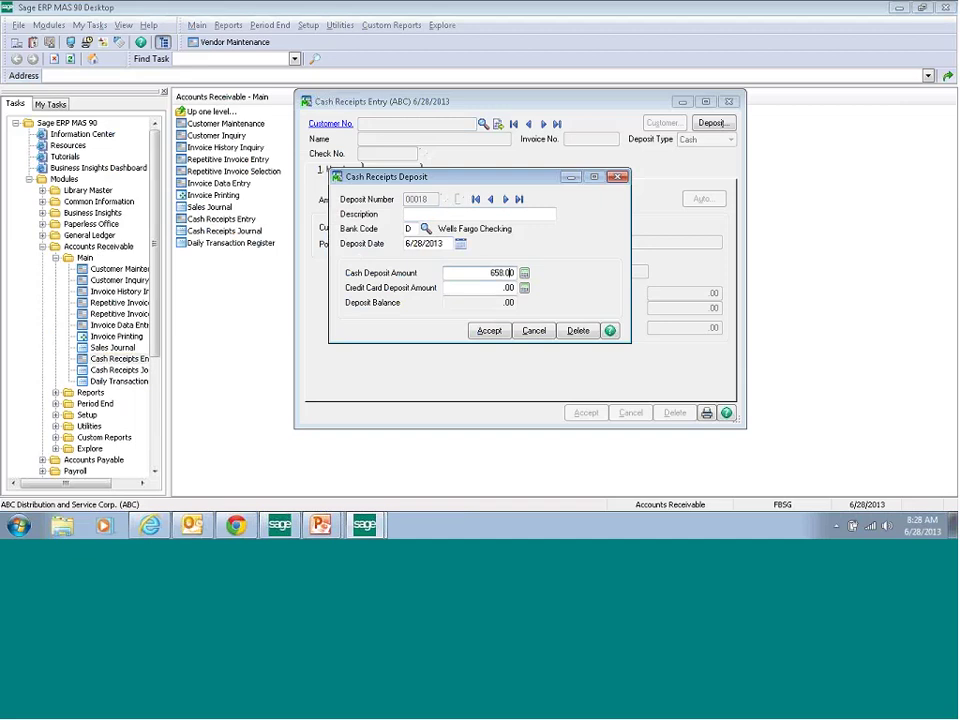
text(8.05)
click(489, 331)
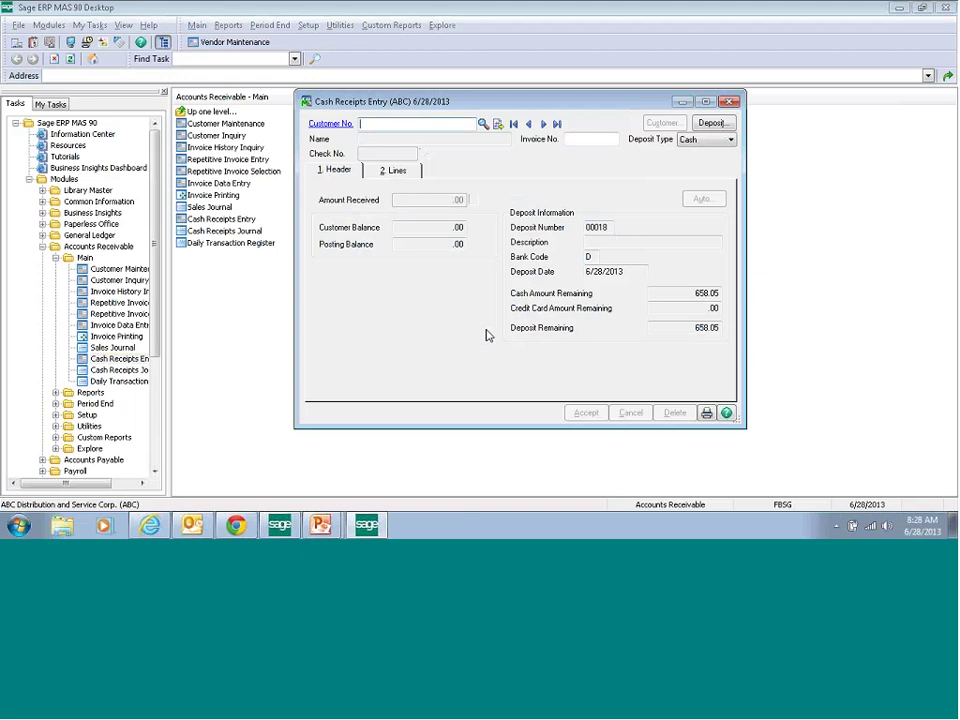
Step: Enter a receipt on invoice 1000 with check 234 for 613.05, review its lines, and accept it
click(583, 141)
text(1000)
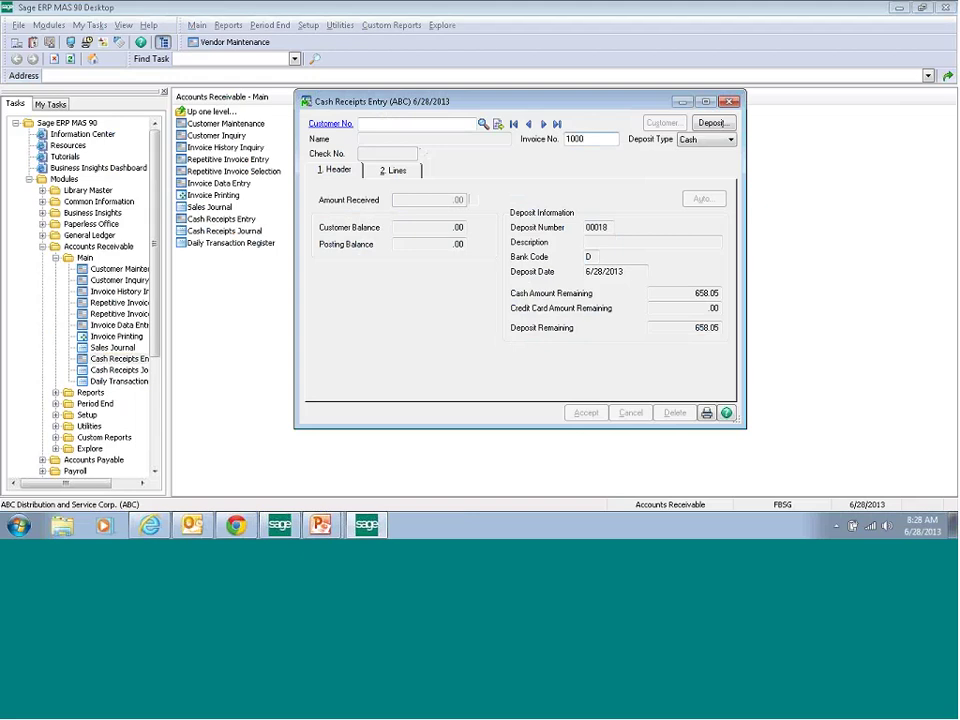
key(Return)
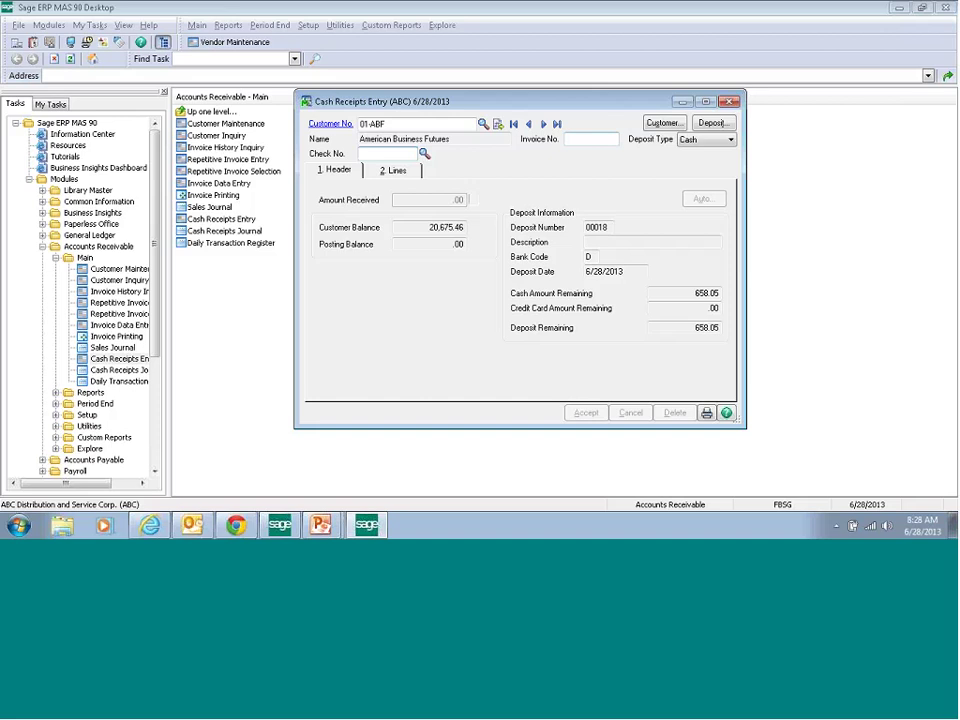
text(234)
key(Return)
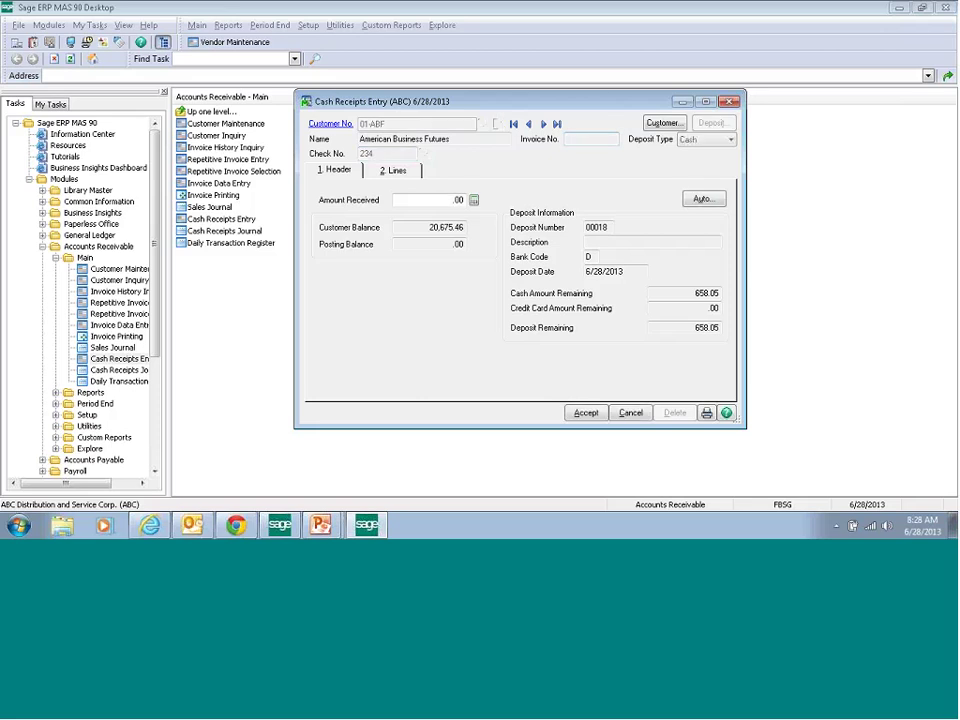
text(613.05)
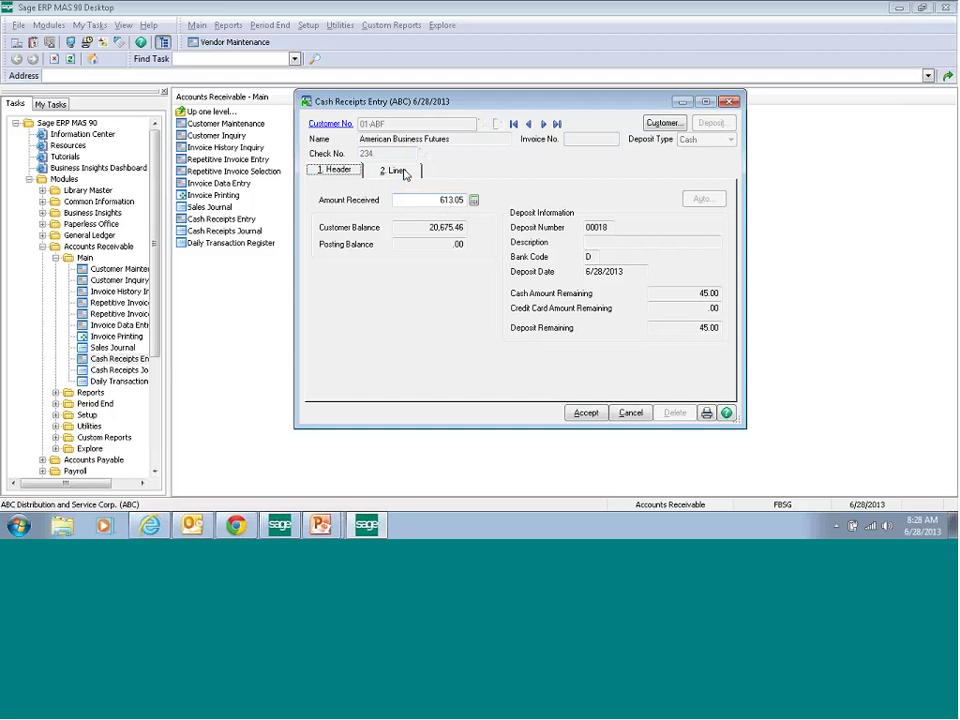
click(400, 171)
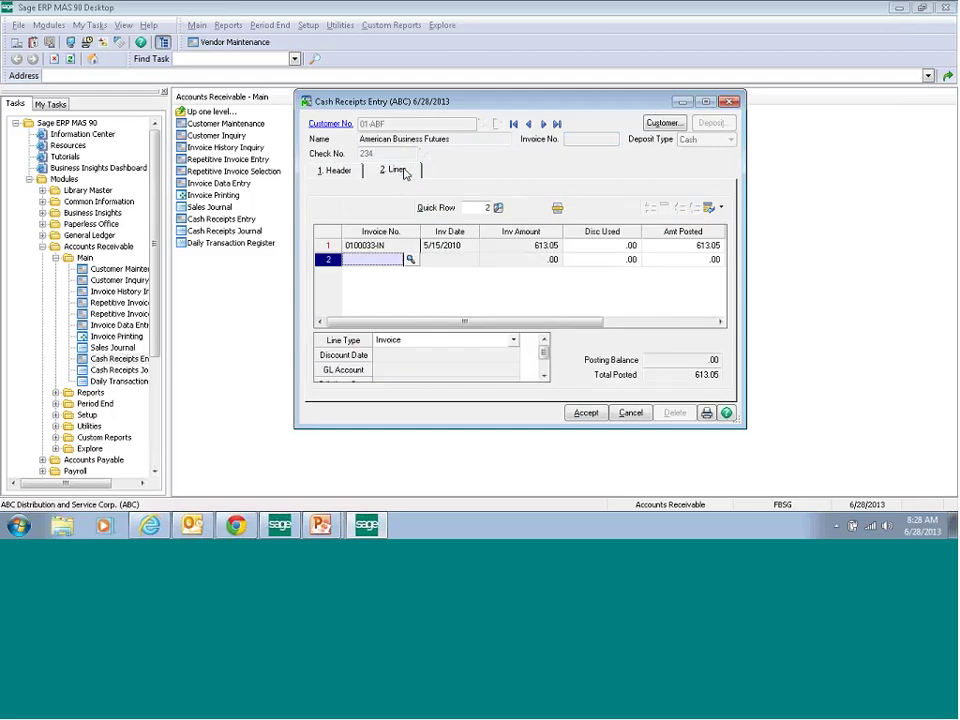
click(585, 413)
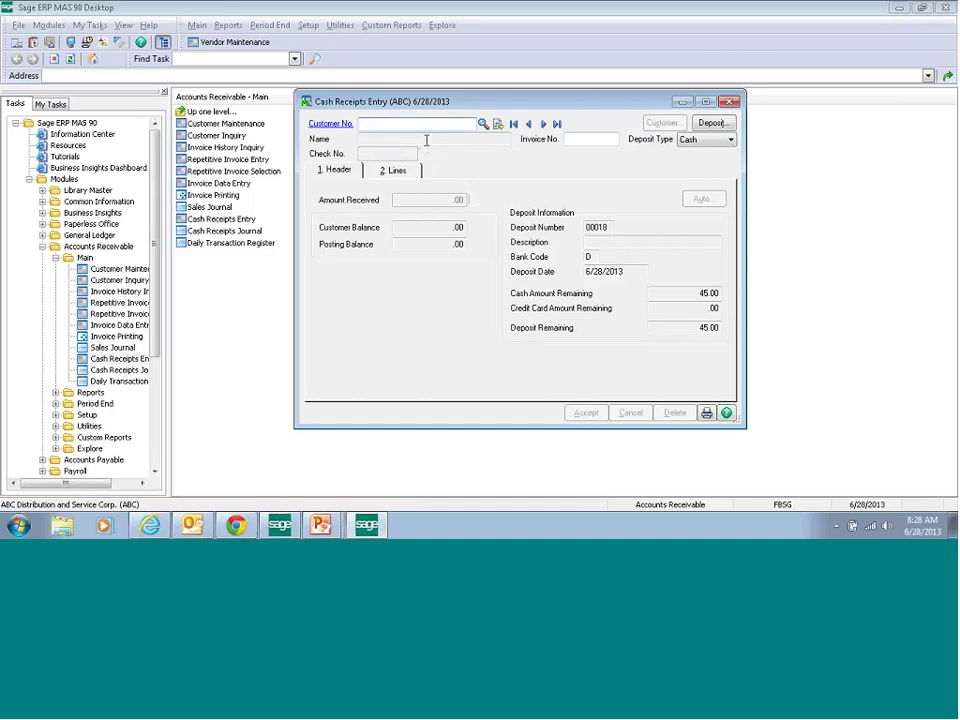
Step: Start a New Customer receipt on check 999 for 45.00
click(483, 124)
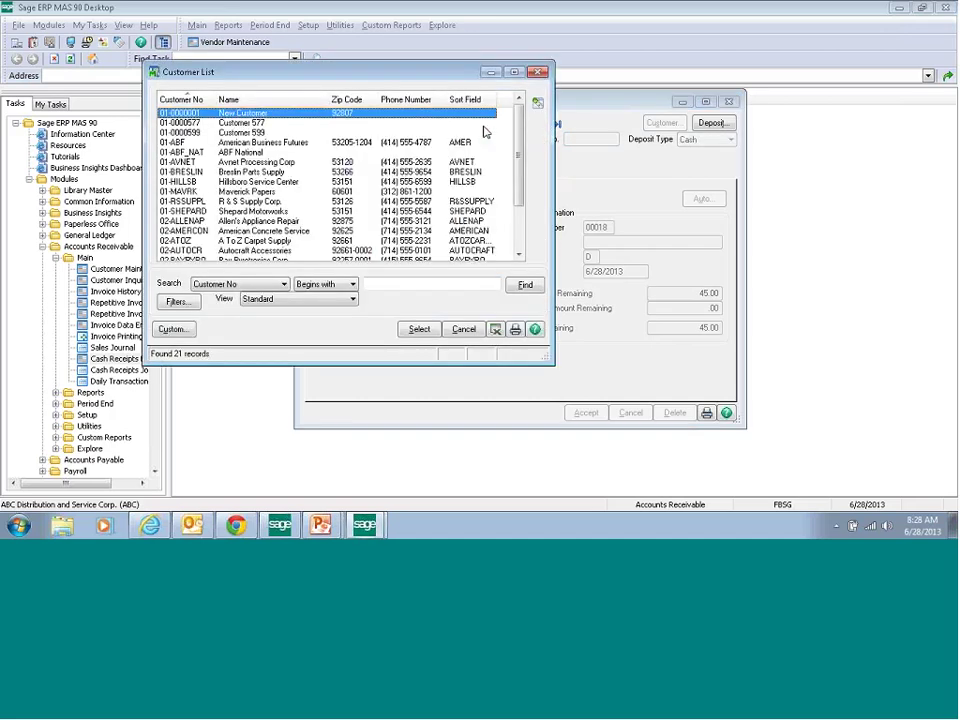
click(418, 330)
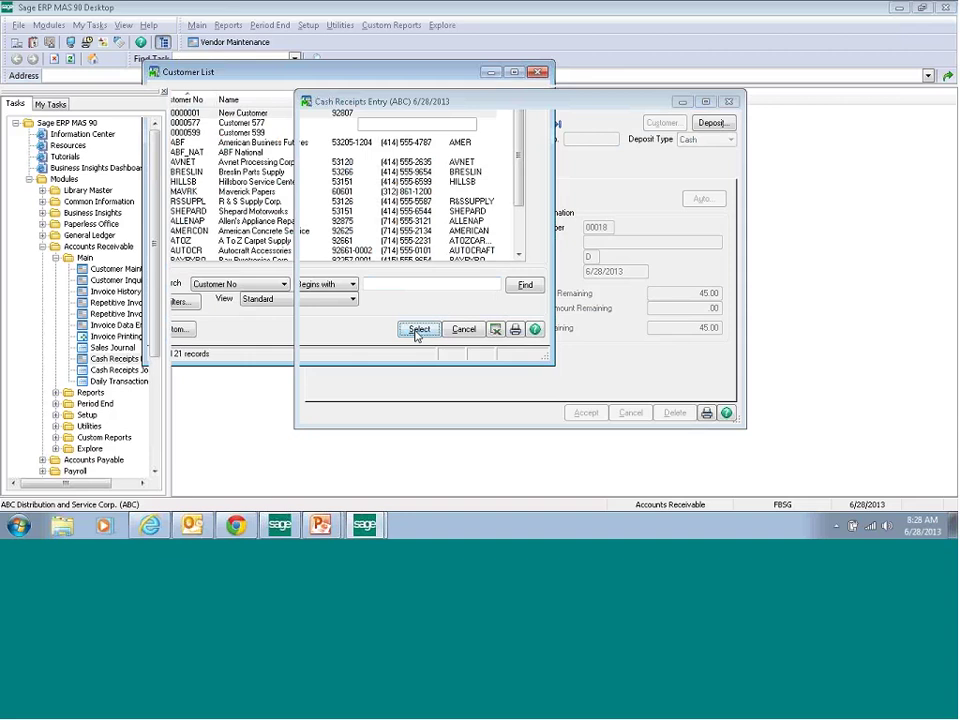
text(999)
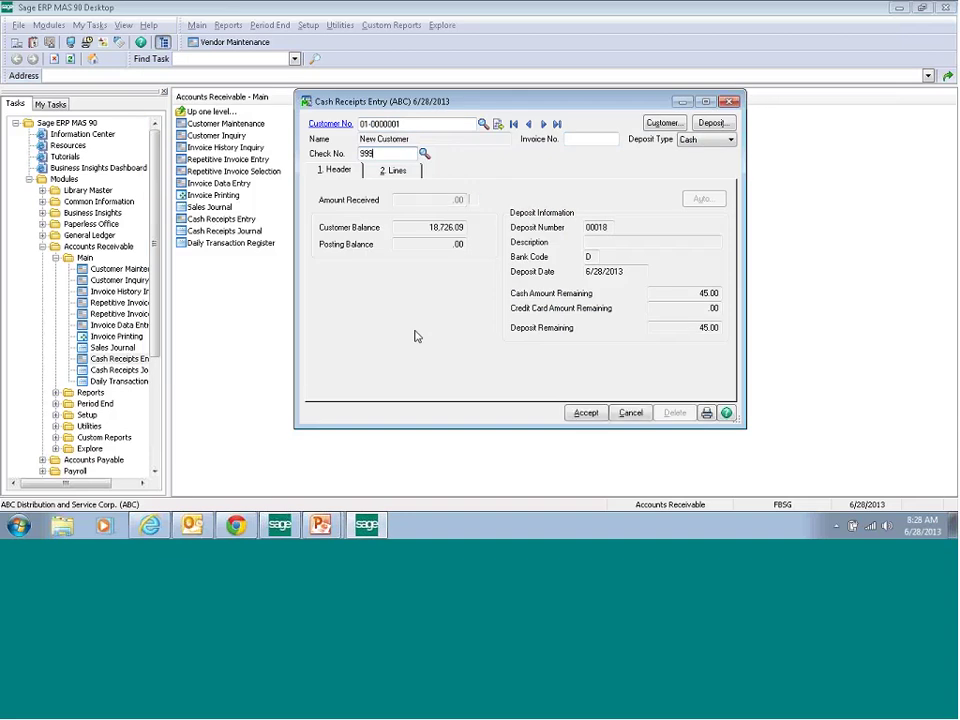
key(Tab)
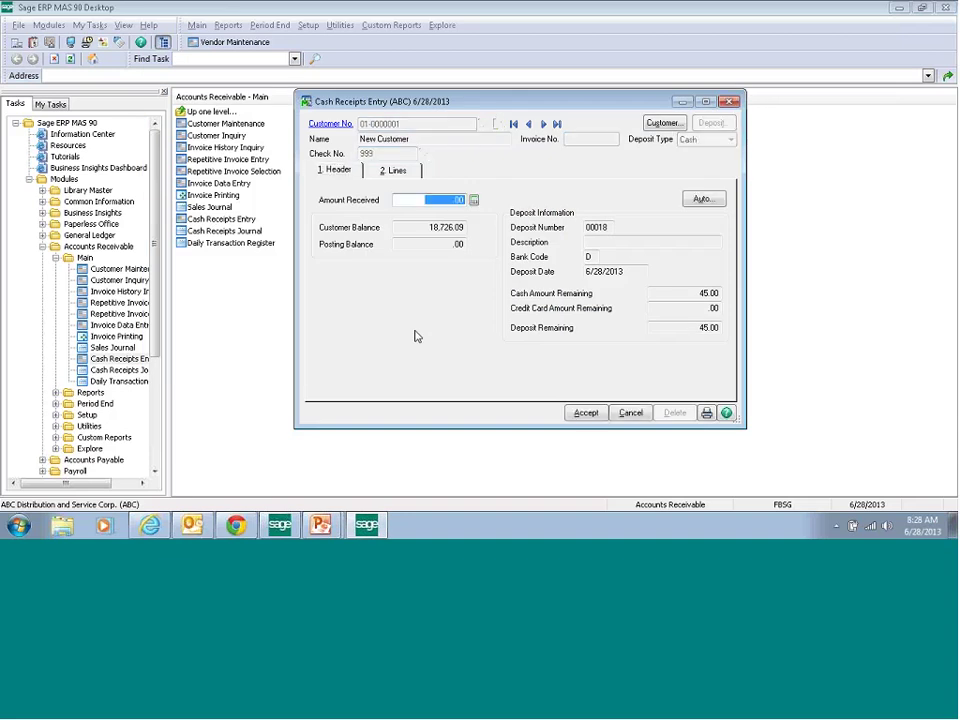
text(45)
key(Tab)
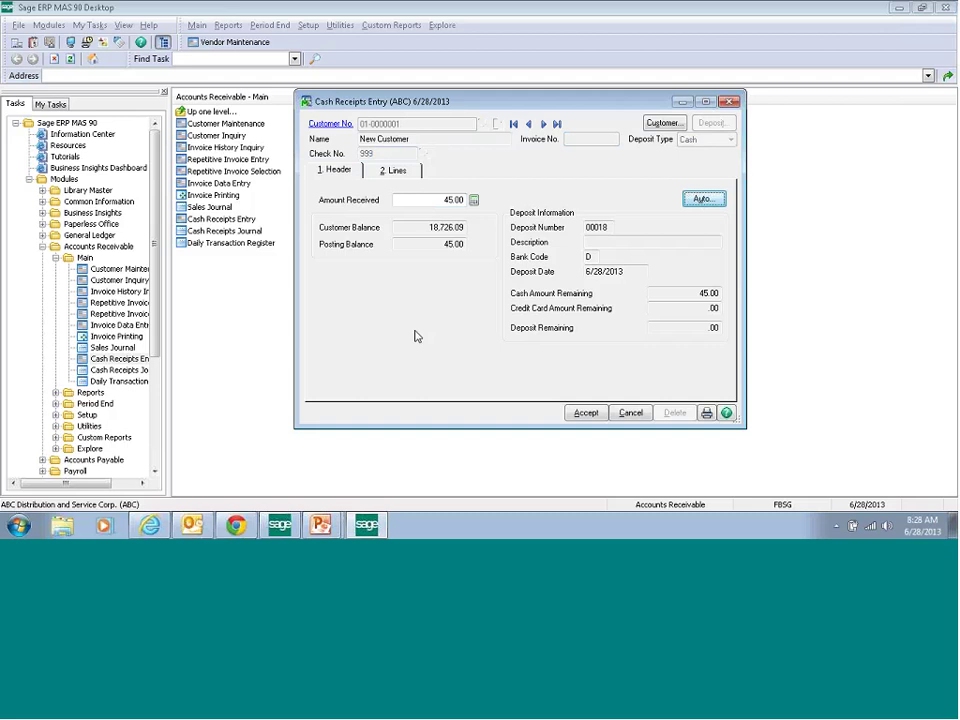
Step: Apply the 6/26/2013 invoice 0100070 as line 1, posting 145.00 to it
click(391, 172)
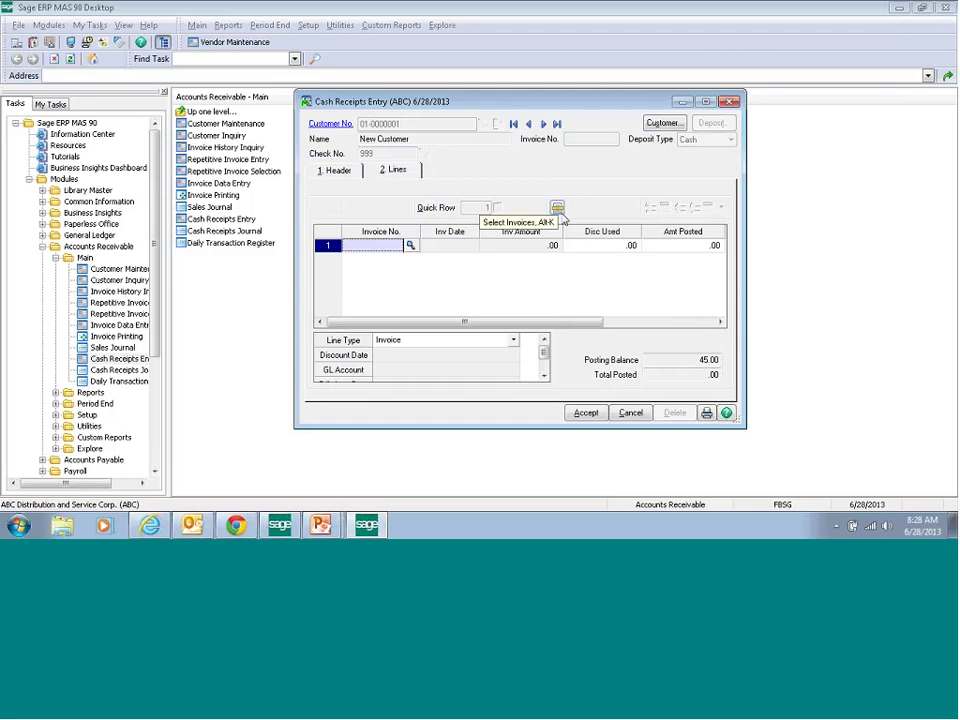
click(559, 211)
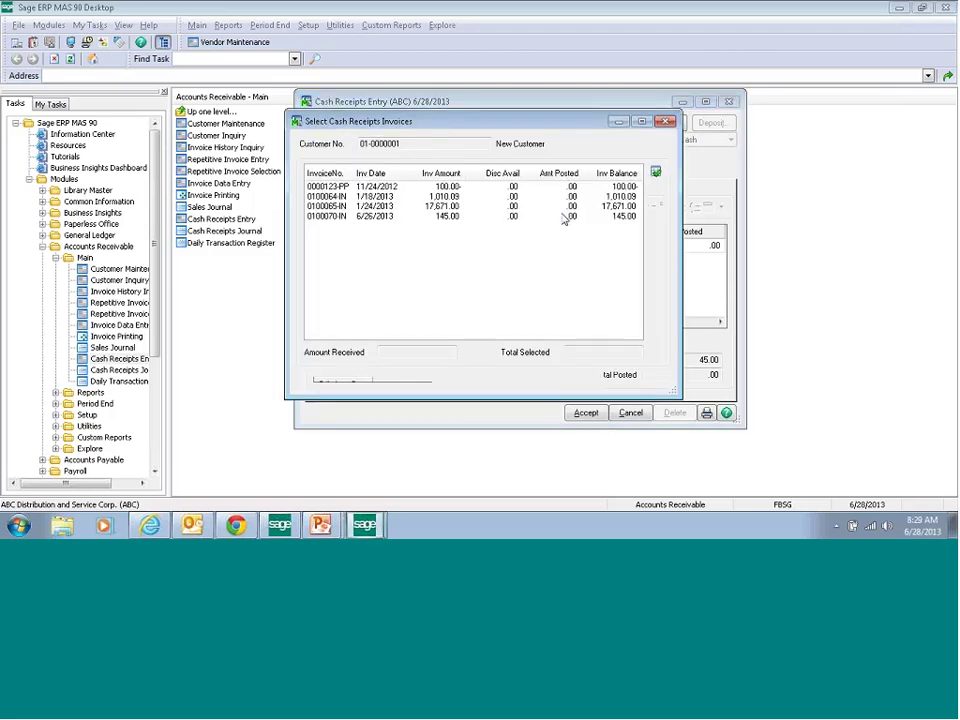
click(416, 217)
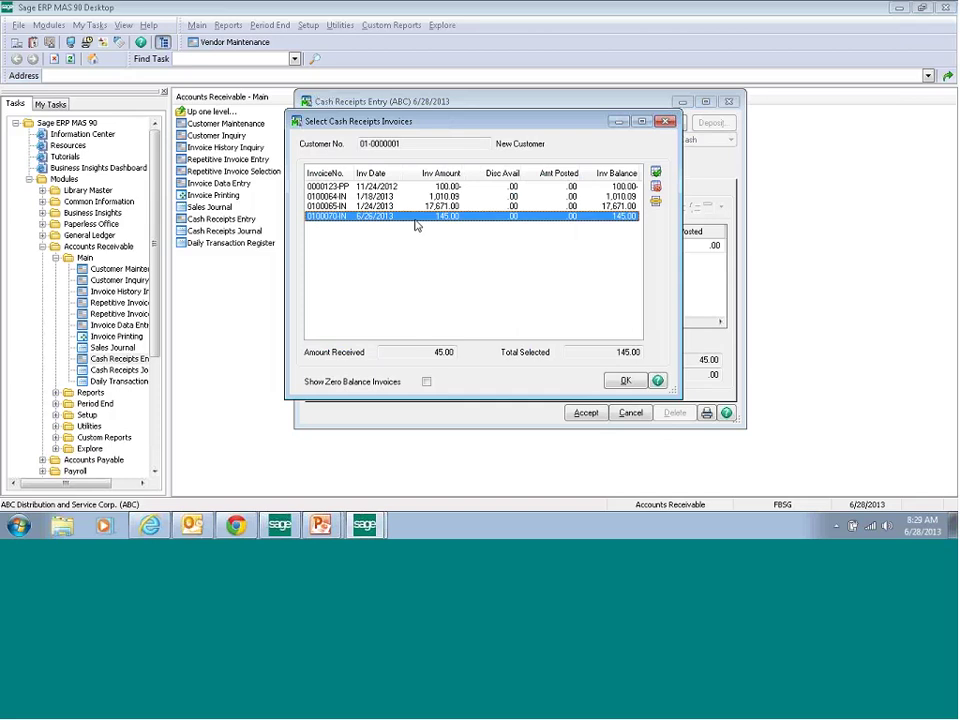
click(621, 383)
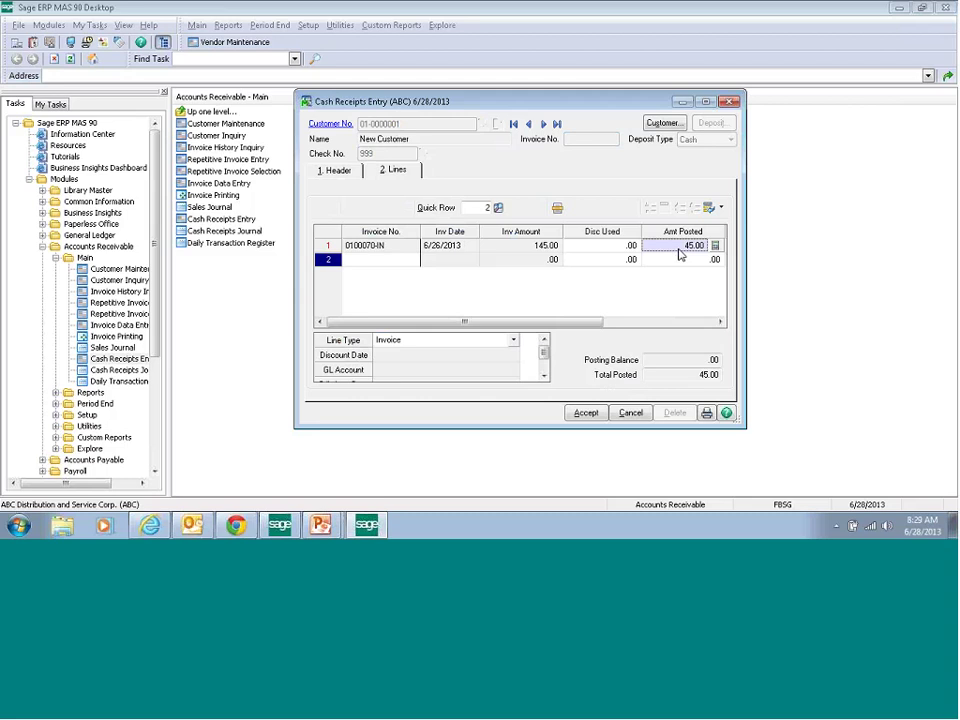
click(680, 247)
text(1.45)
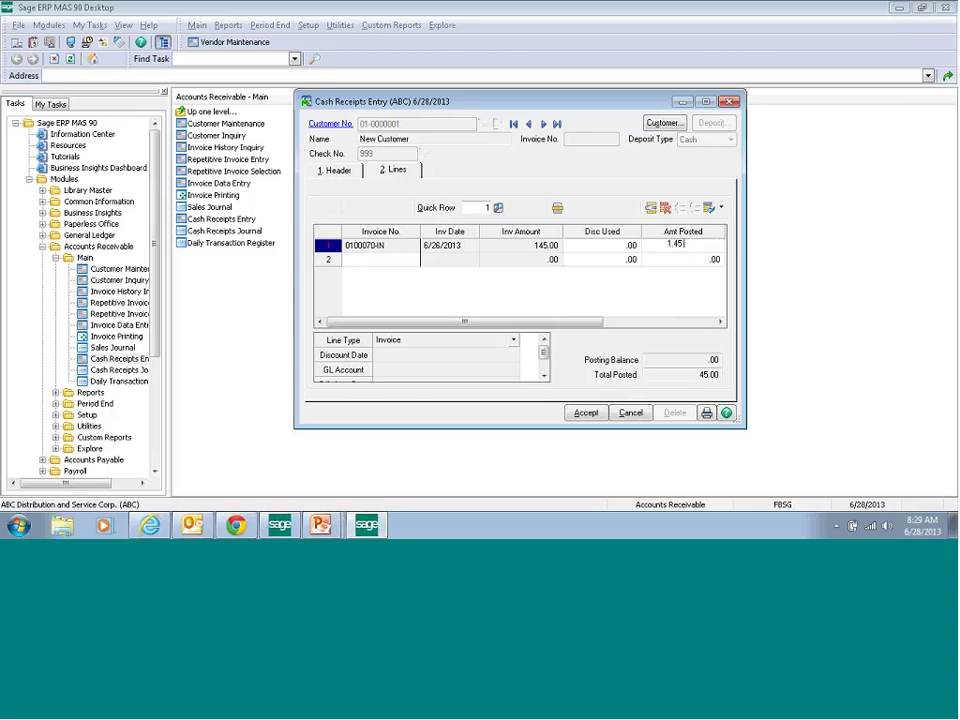
key(Tab)
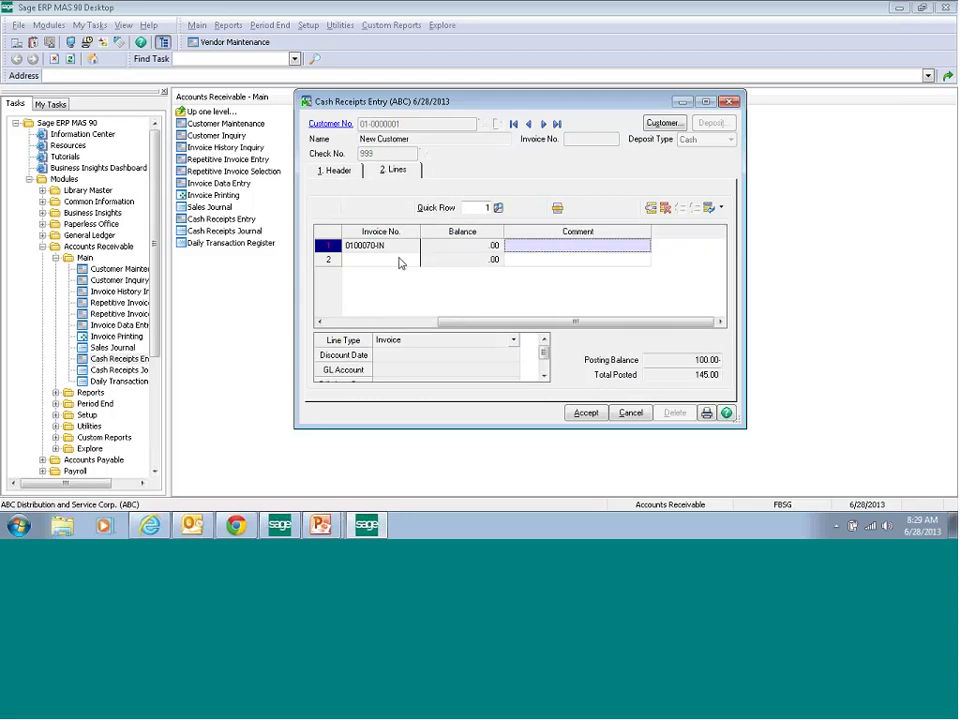
Step: Add the 100.00- prepayment 0000123 as line 2 and accept the receipt
click(400, 262)
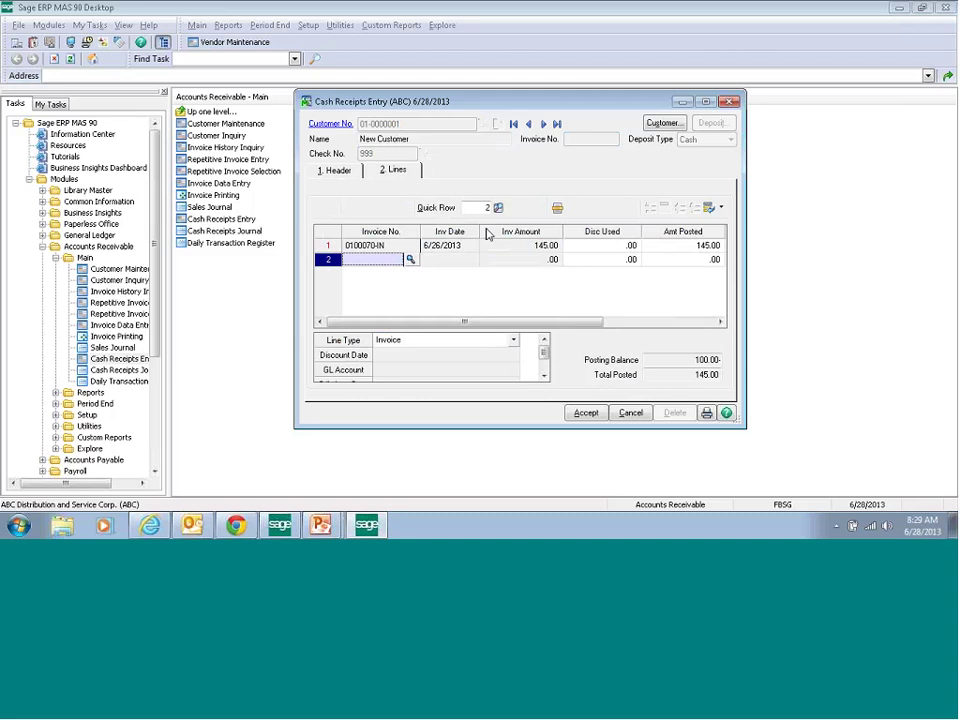
click(557, 207)
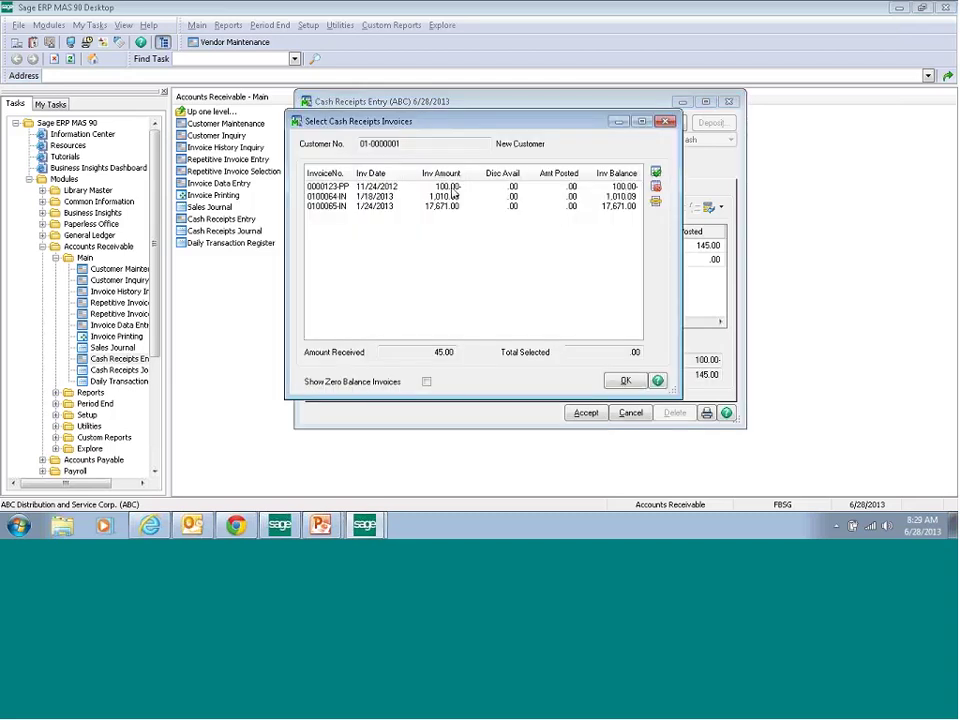
click(450, 187)
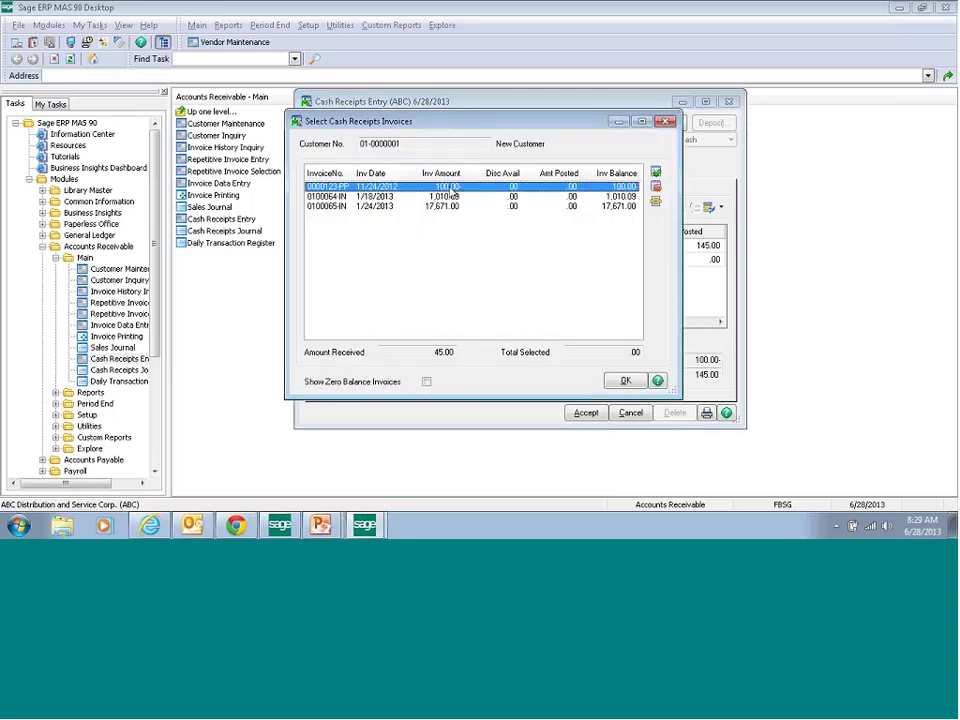
click(620, 380)
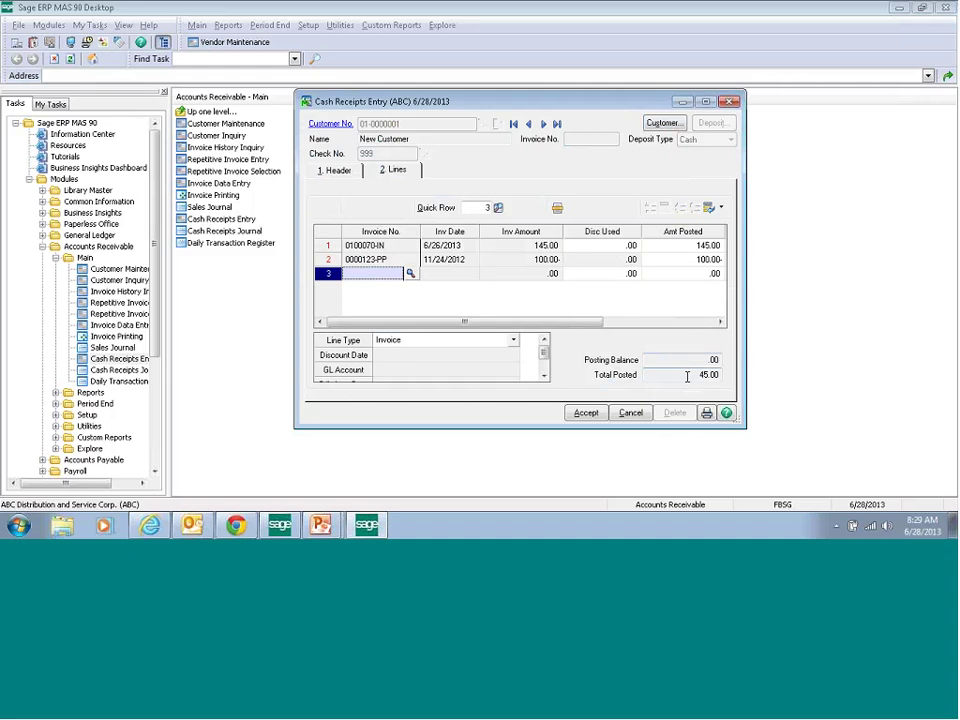
click(585, 413)
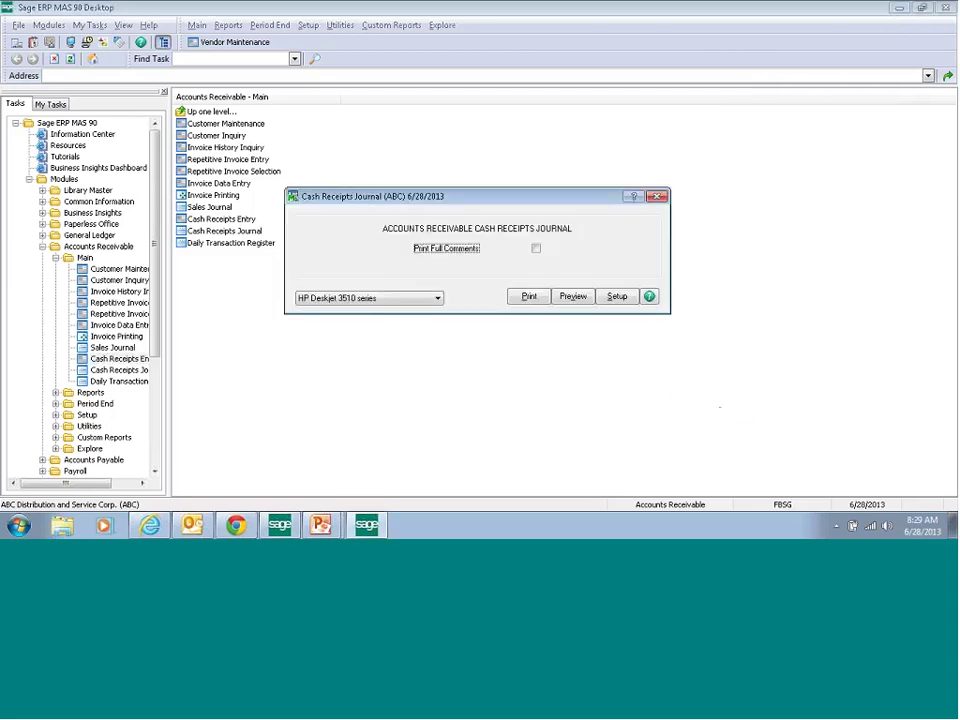
Step: Print the Cash Receipts Journal with full comments to Deferred and update it
click(536, 249)
click(437, 298)
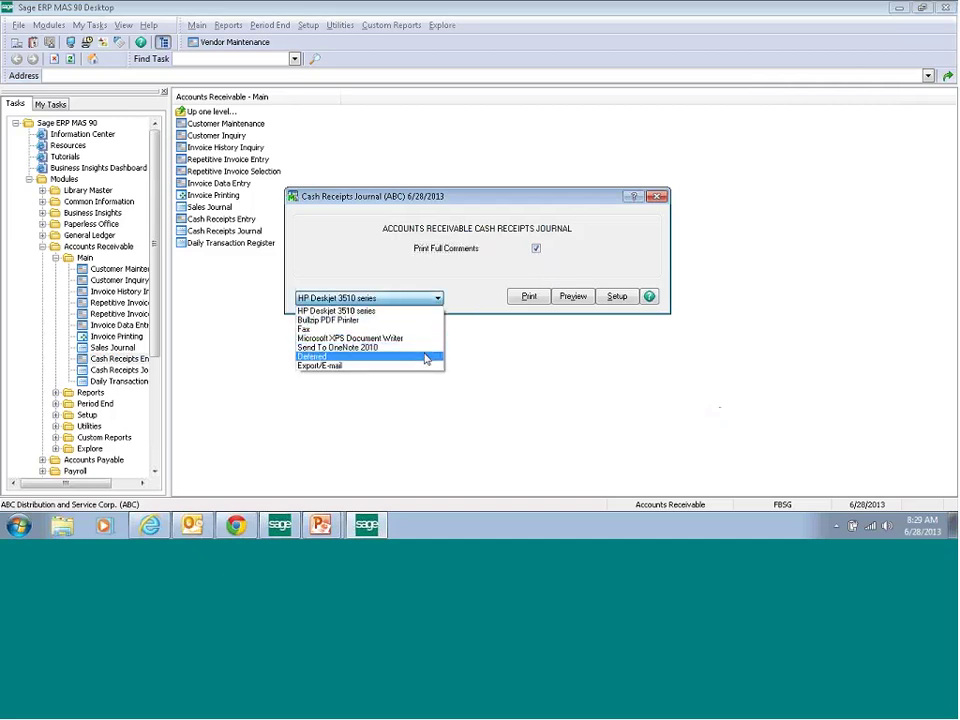
click(430, 356)
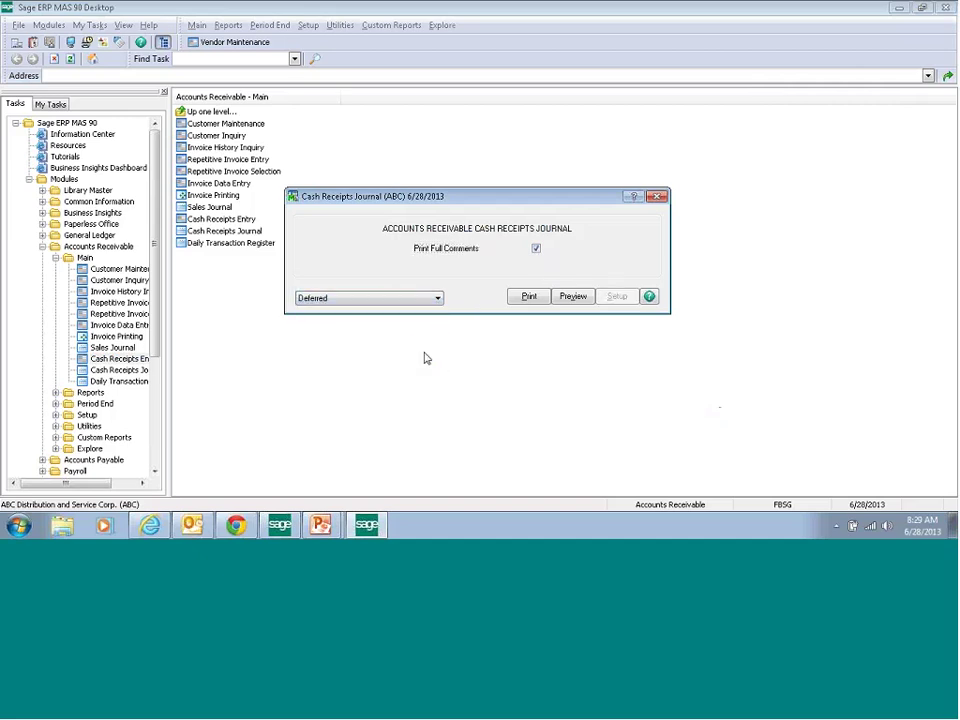
click(528, 297)
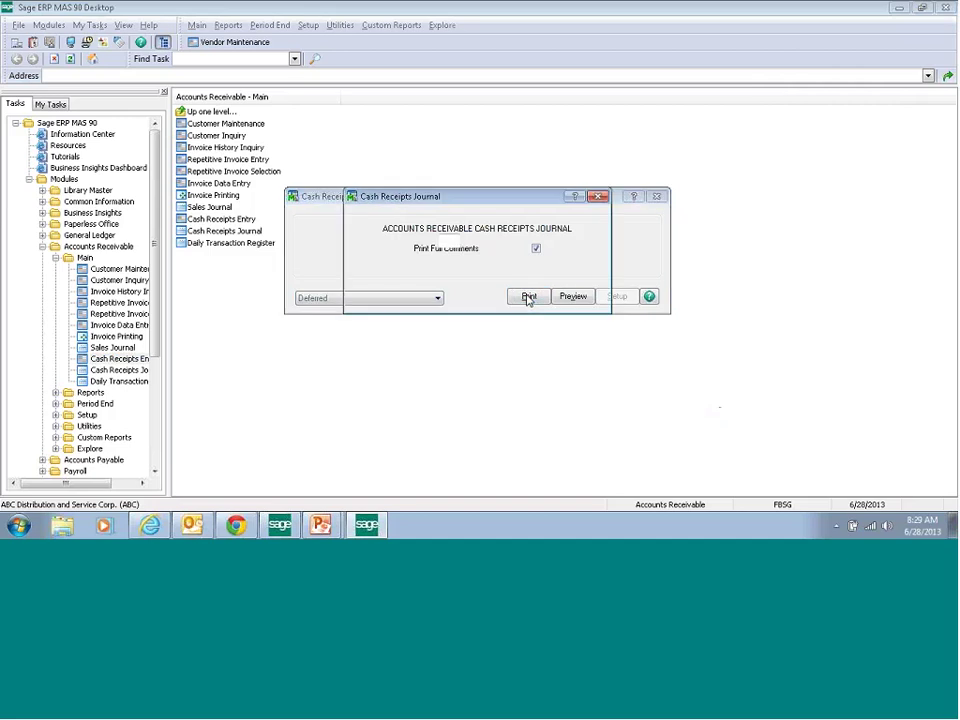
click(519, 298)
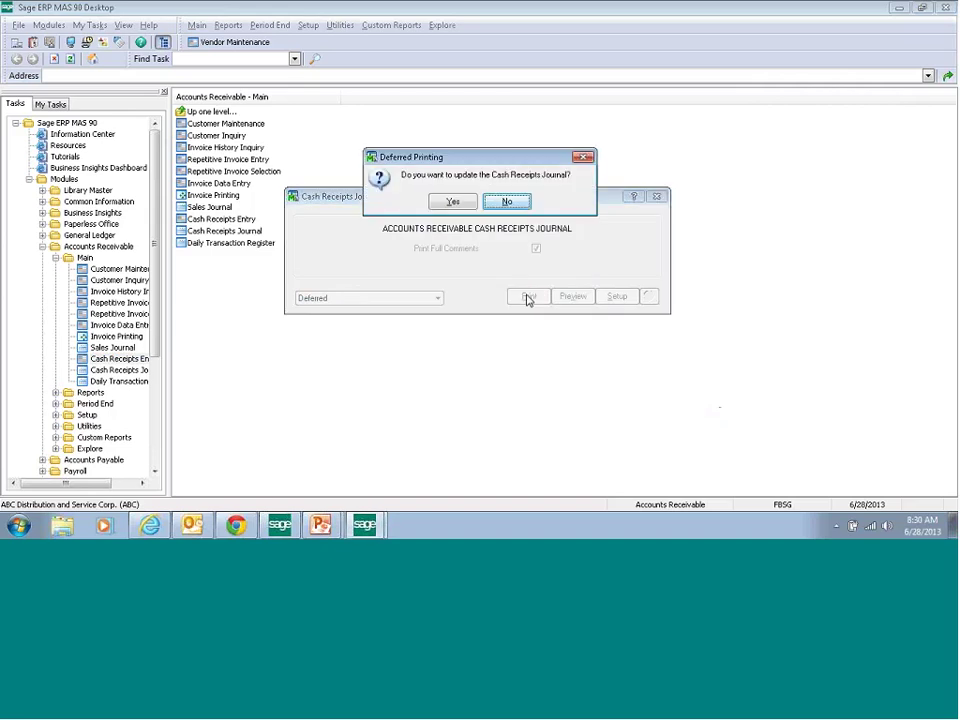
click(452, 202)
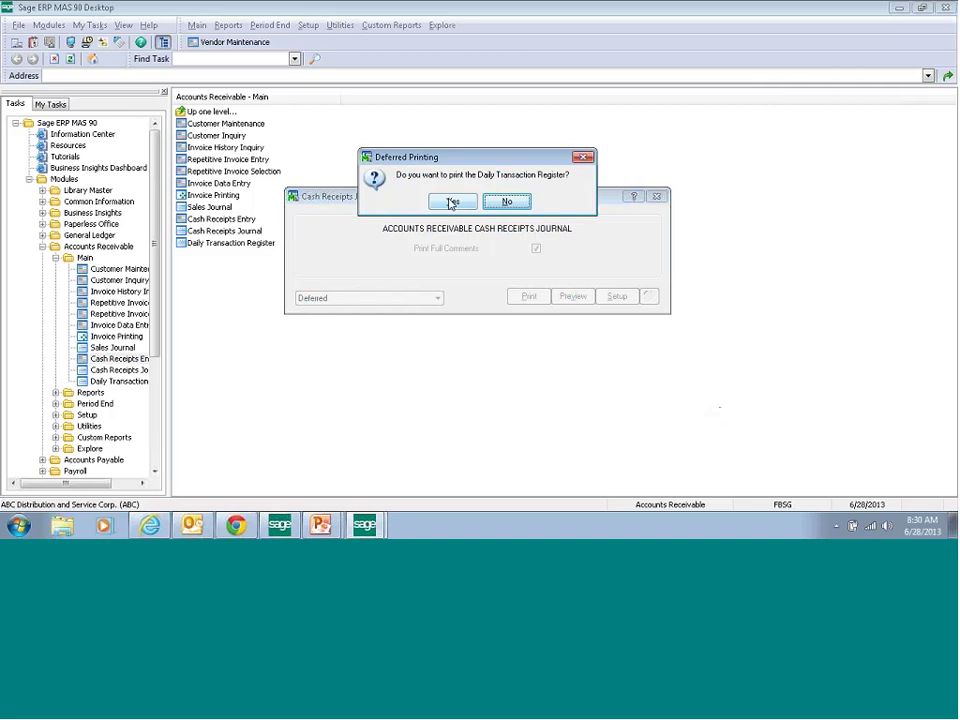
Step: Print the Daily Transaction Register to deferred printing and update it
click(452, 202)
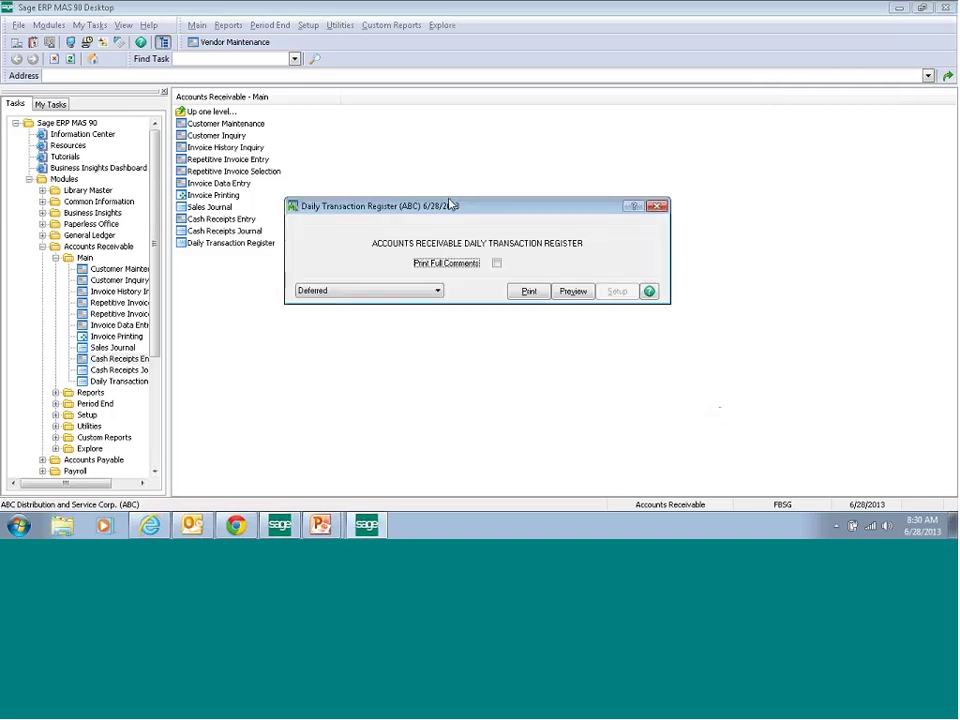
click(529, 291)
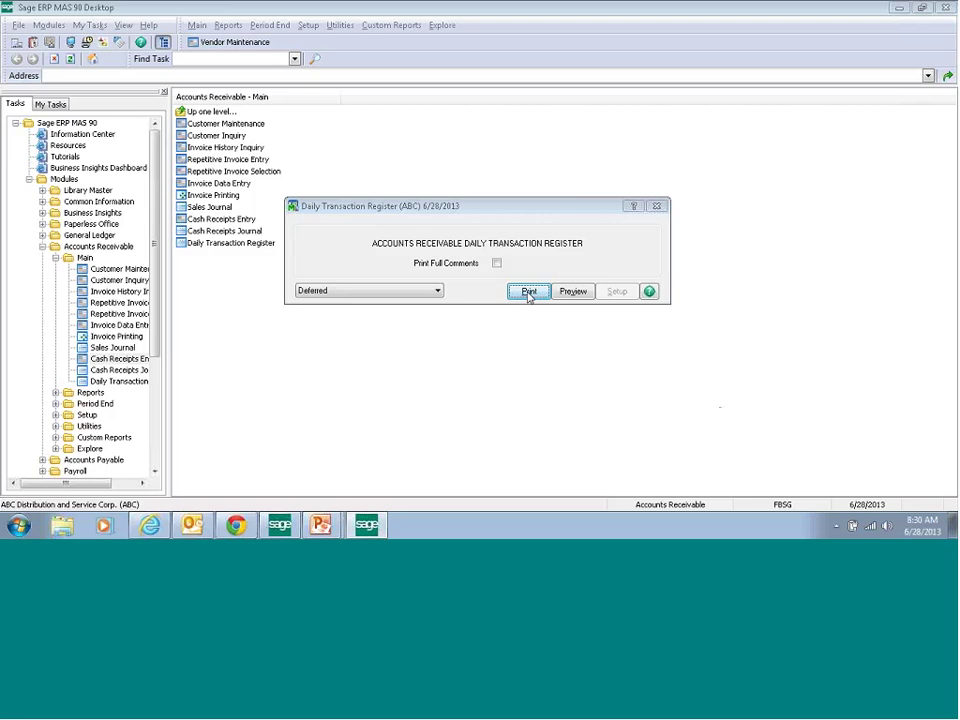
click(521, 300)
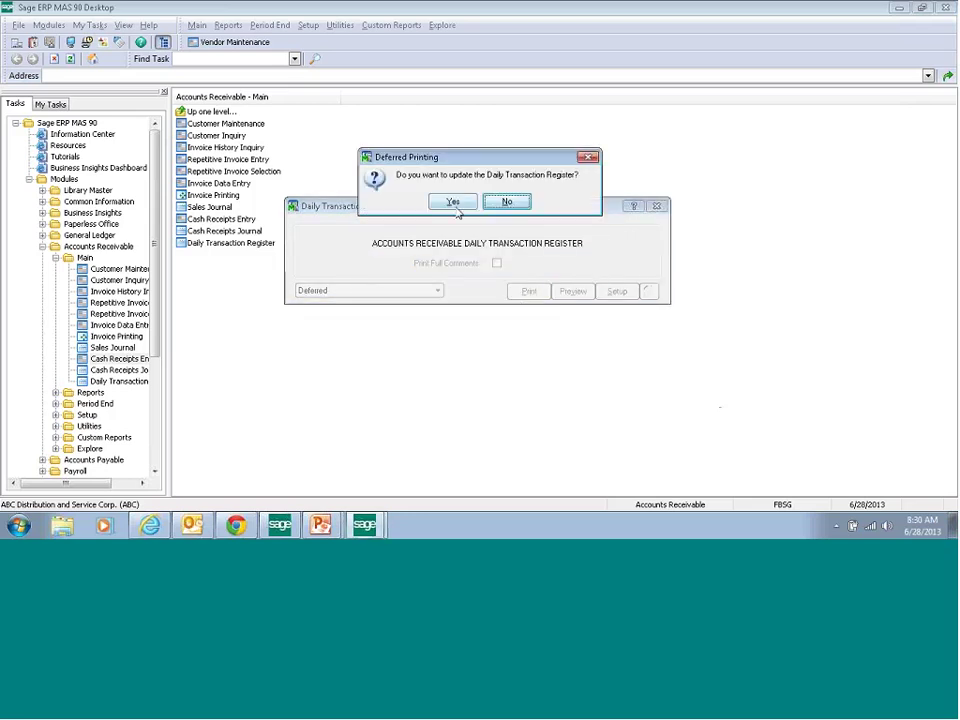
click(452, 202)
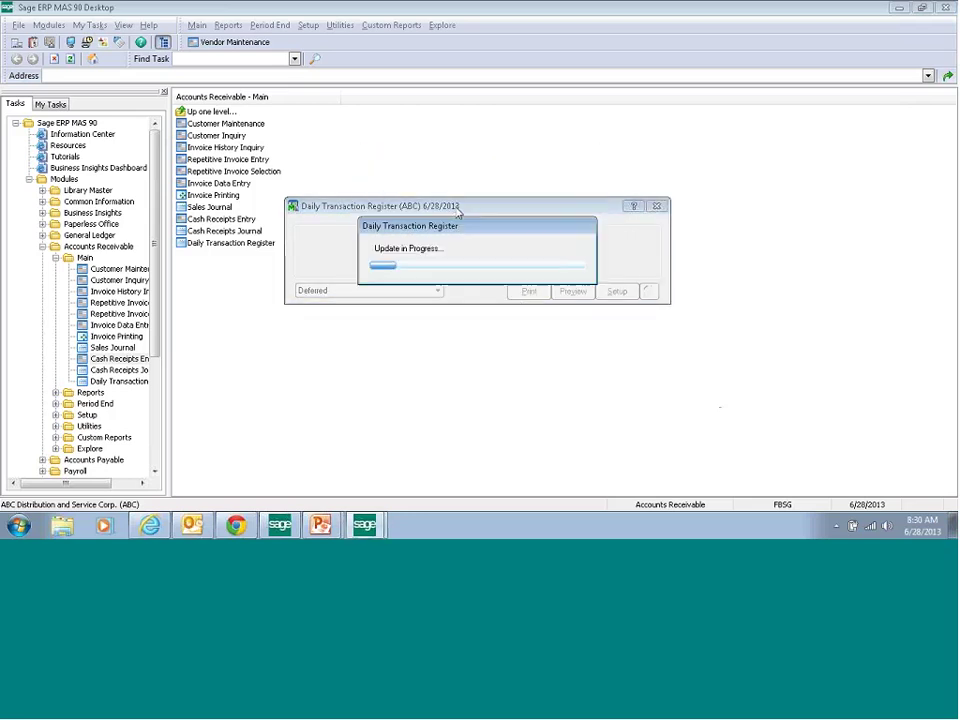
Step: Load American Business Futures in Customer Inquiry by customer number and view its invoices
click(225, 138)
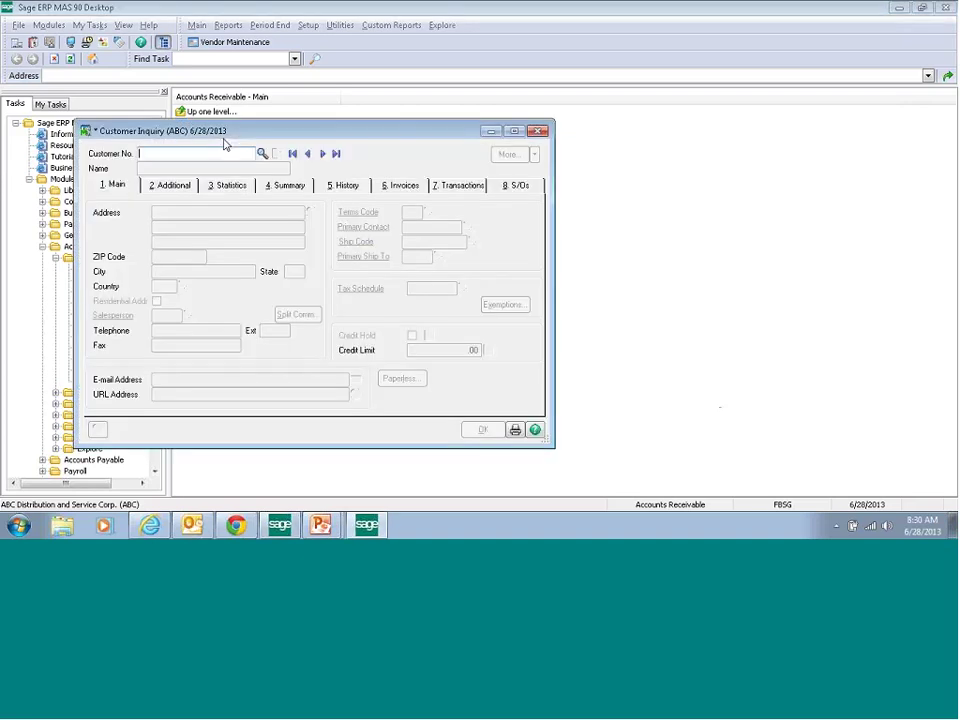
text(01-ABF)
key(Tab)
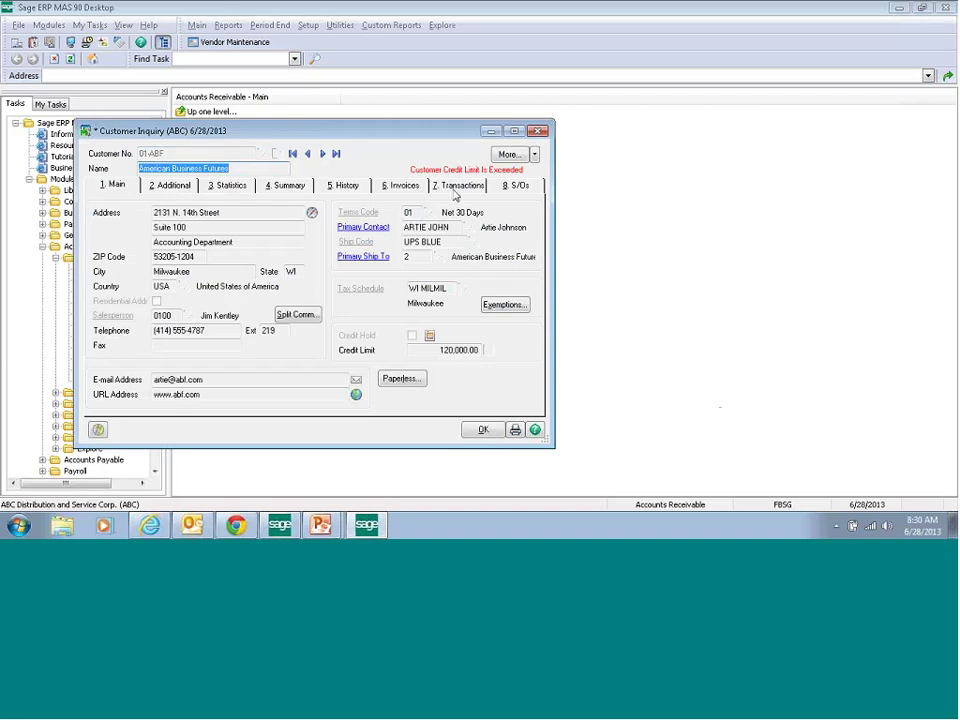
click(458, 186)
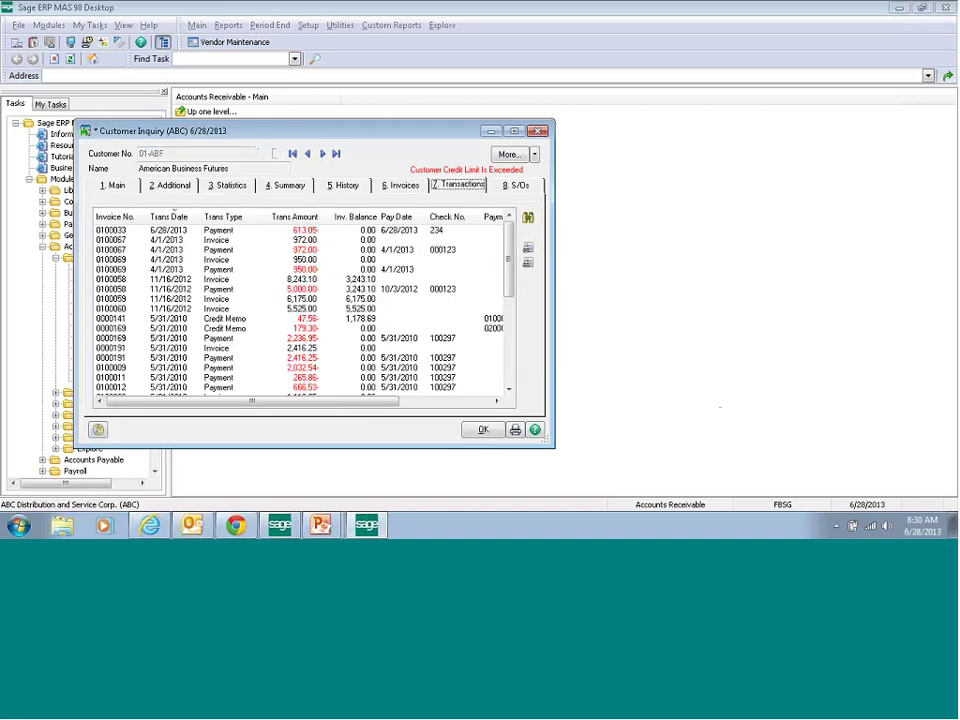
click(406, 186)
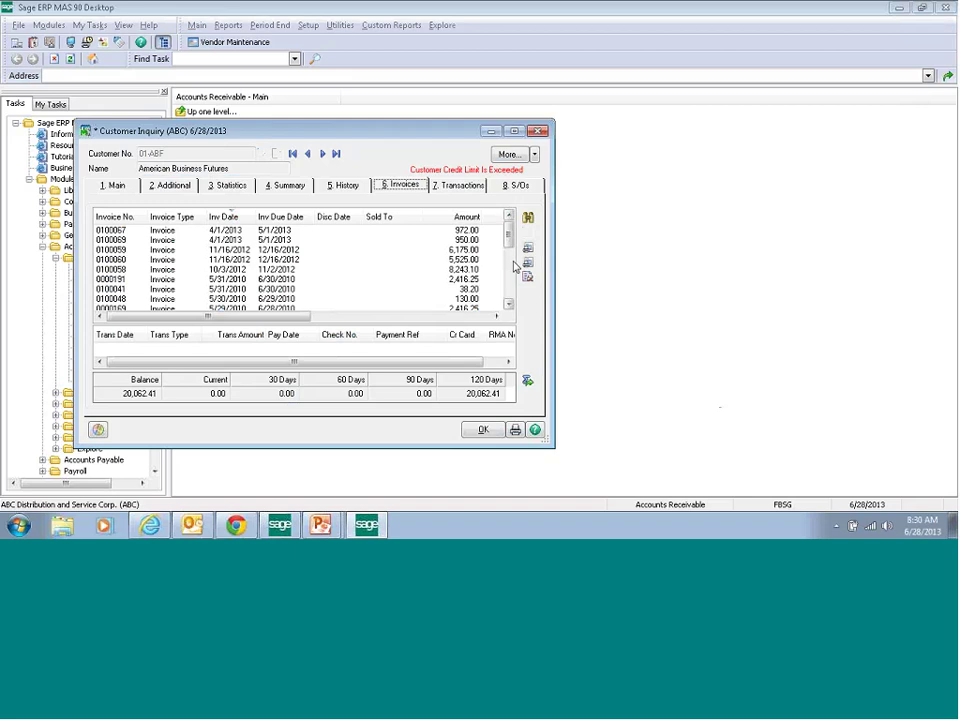
scroll(512, 258, down, 1)
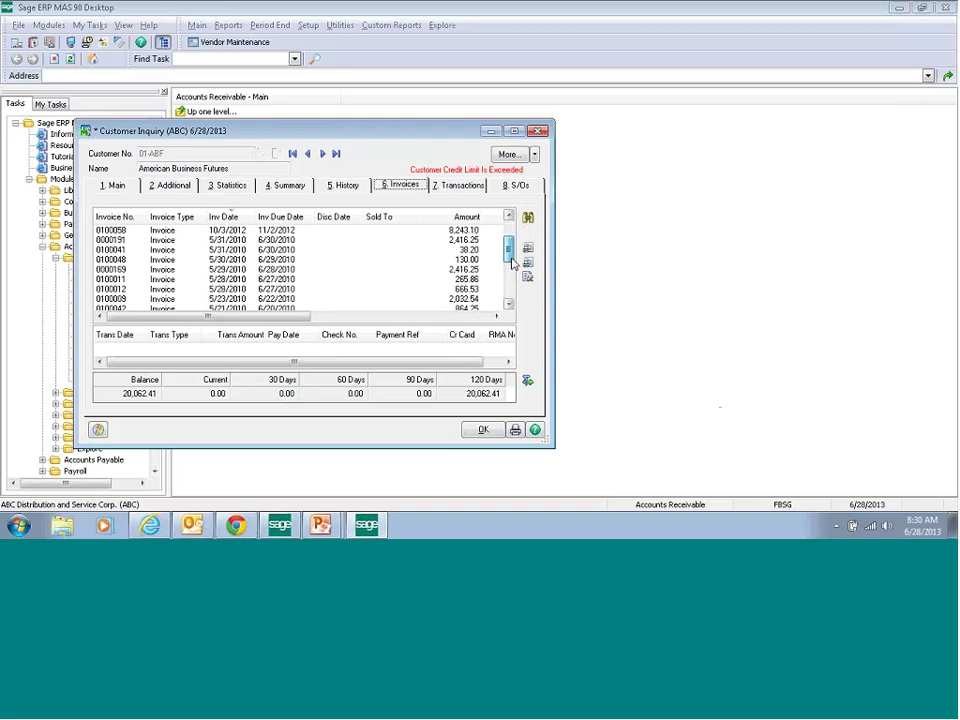
scroll(512, 262, down, 1)
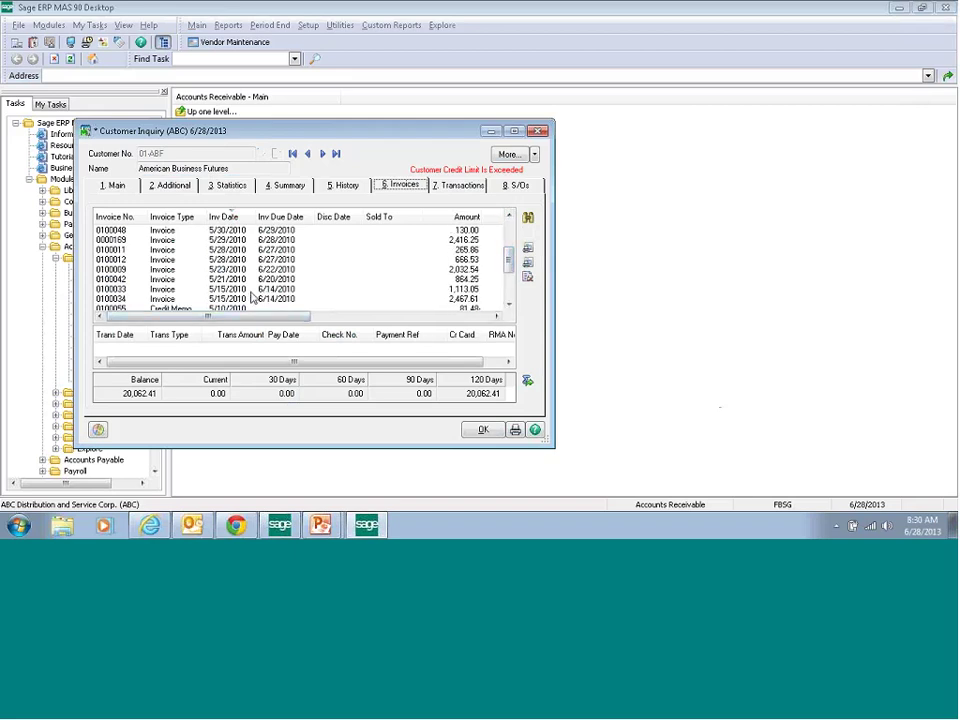
Step: Confirm invoice 0100033 shows the 6/28/2013 payment of 613.05, then clear the inquiry
click(252, 290)
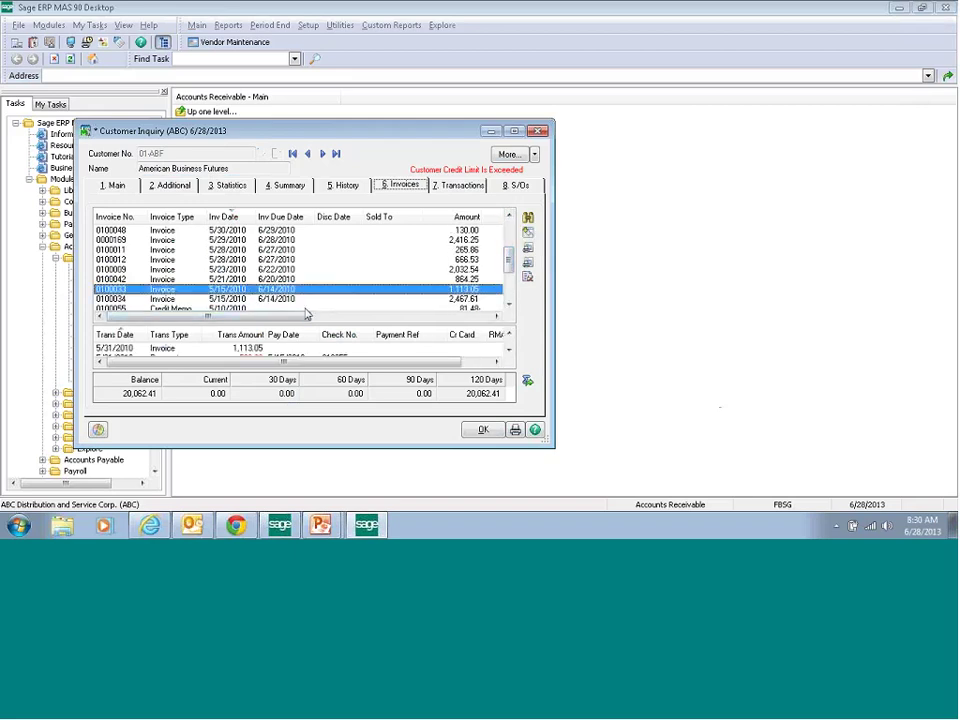
click(488, 378)
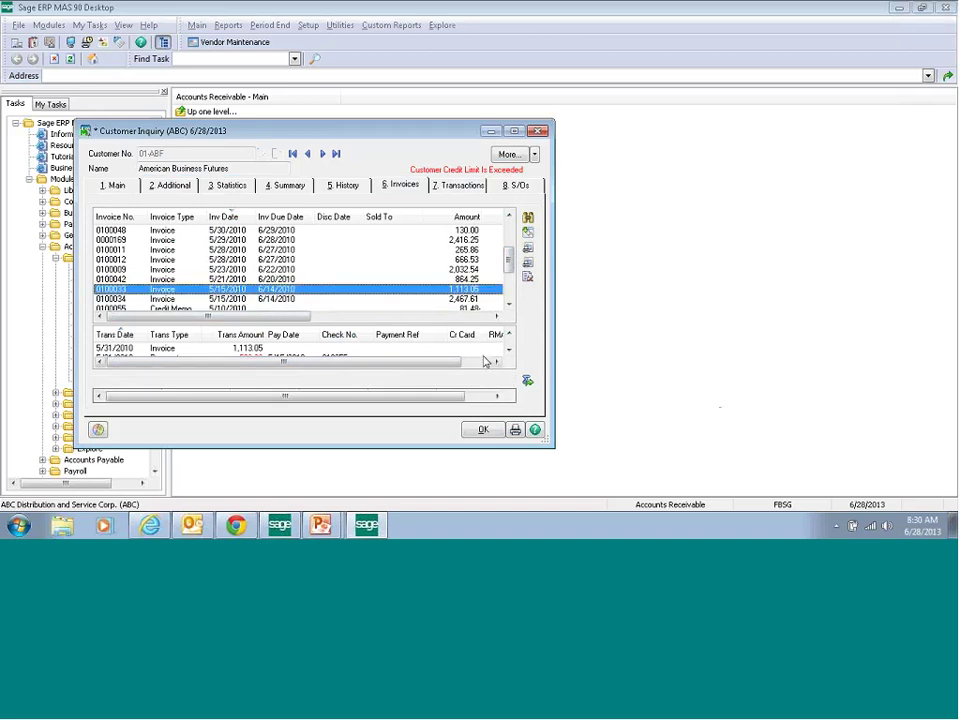
click(508, 350)
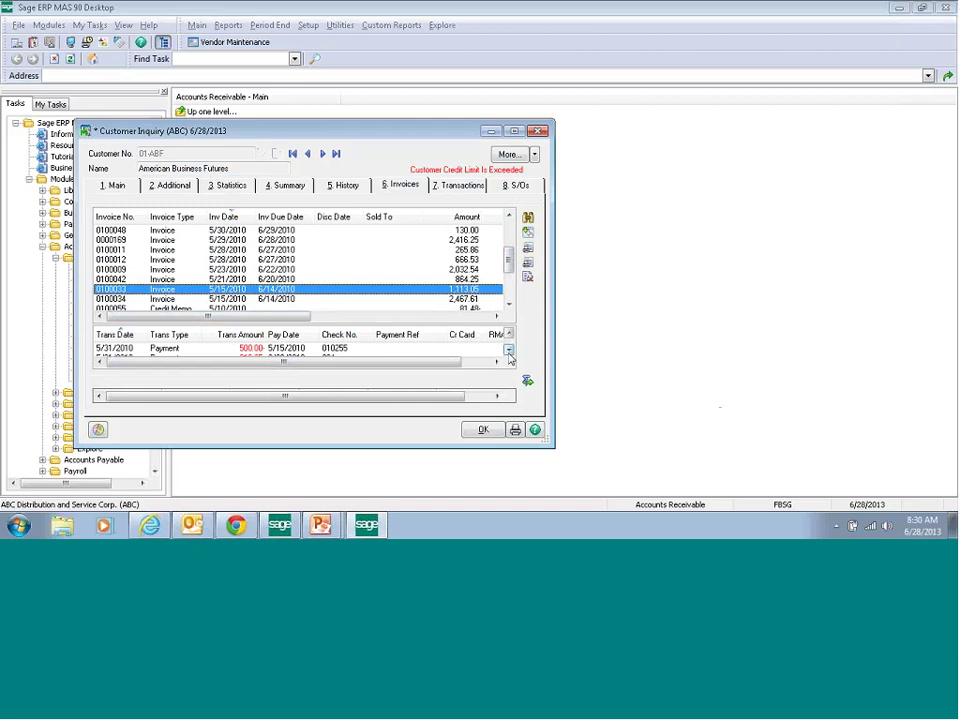
click(508, 351)
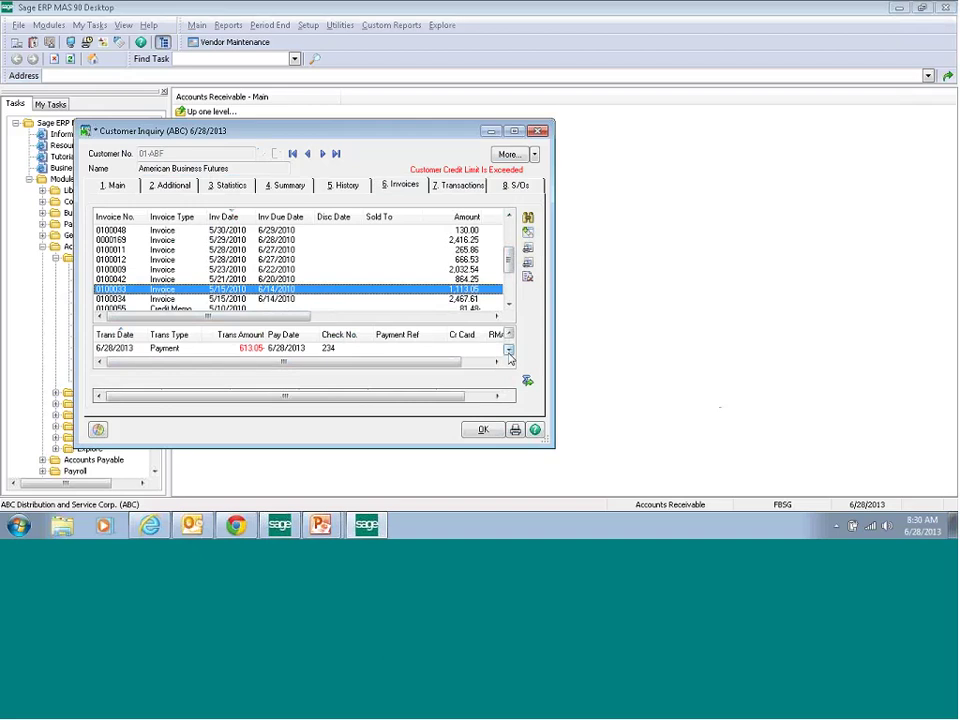
click(483, 429)
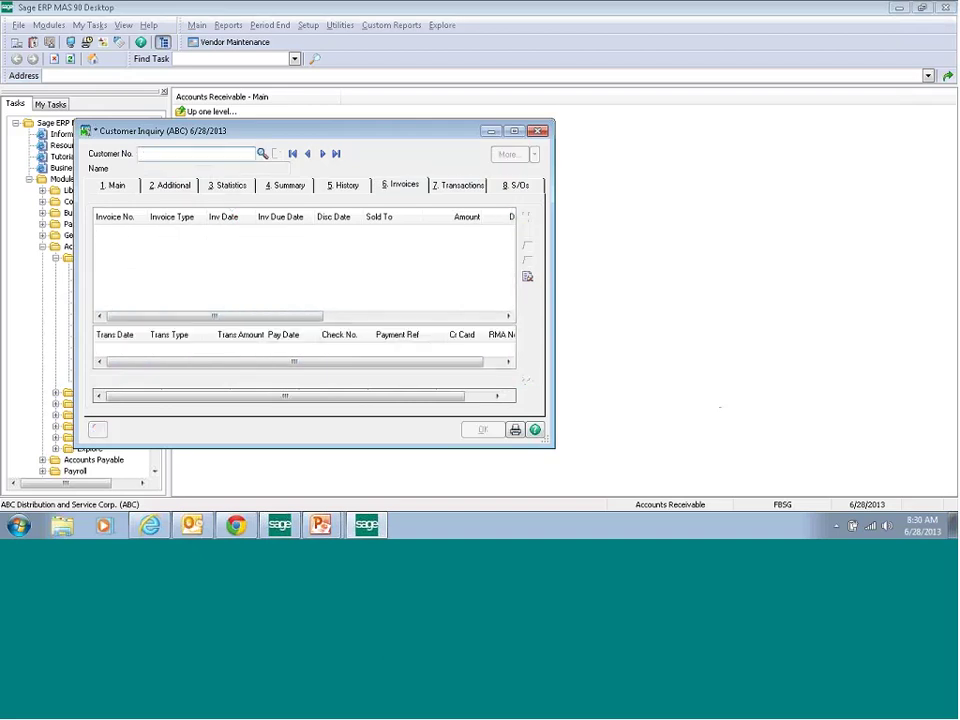
Step: Load New Customer's invoices and confirm invoice 0100070 shows the 145.00 payment on check 999
click(263, 154)
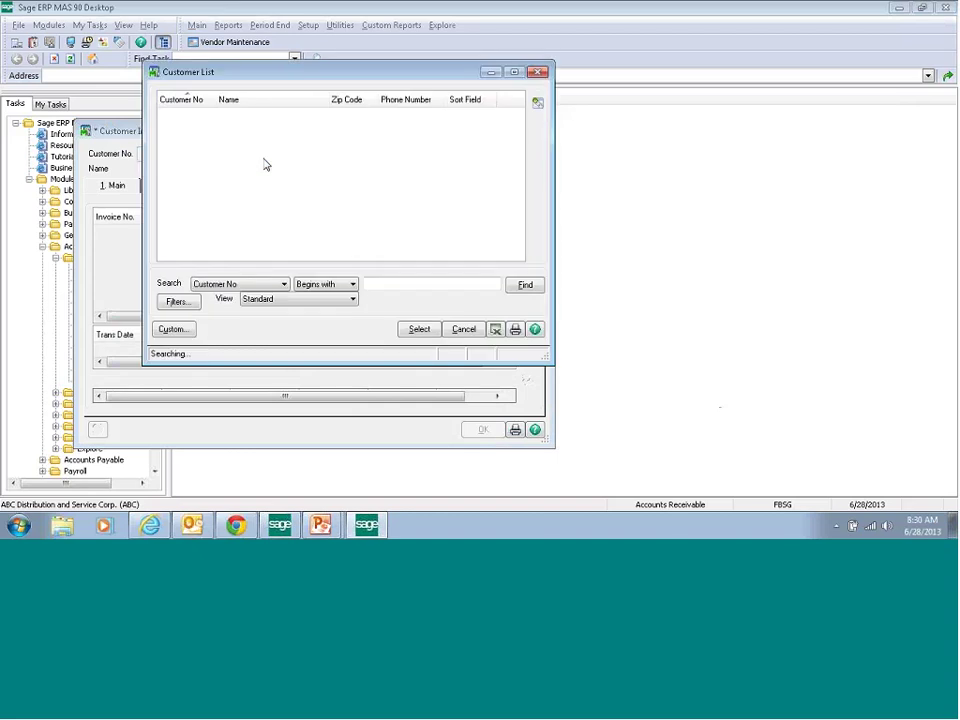
click(419, 329)
click(295, 260)
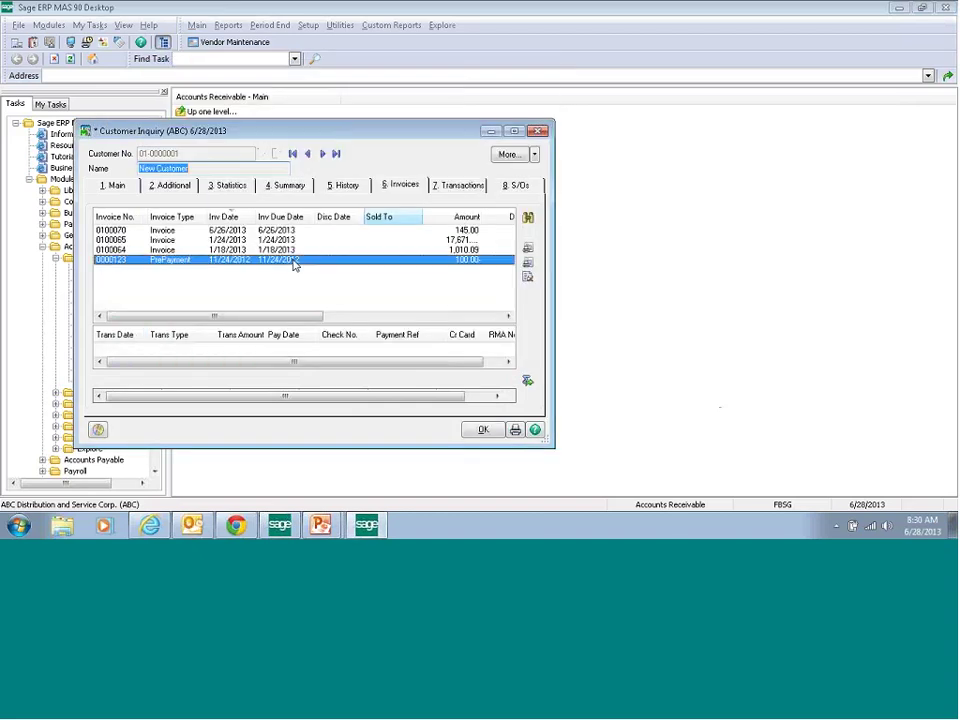
drag(422, 216, 373, 216)
drag(440, 216, 405, 214)
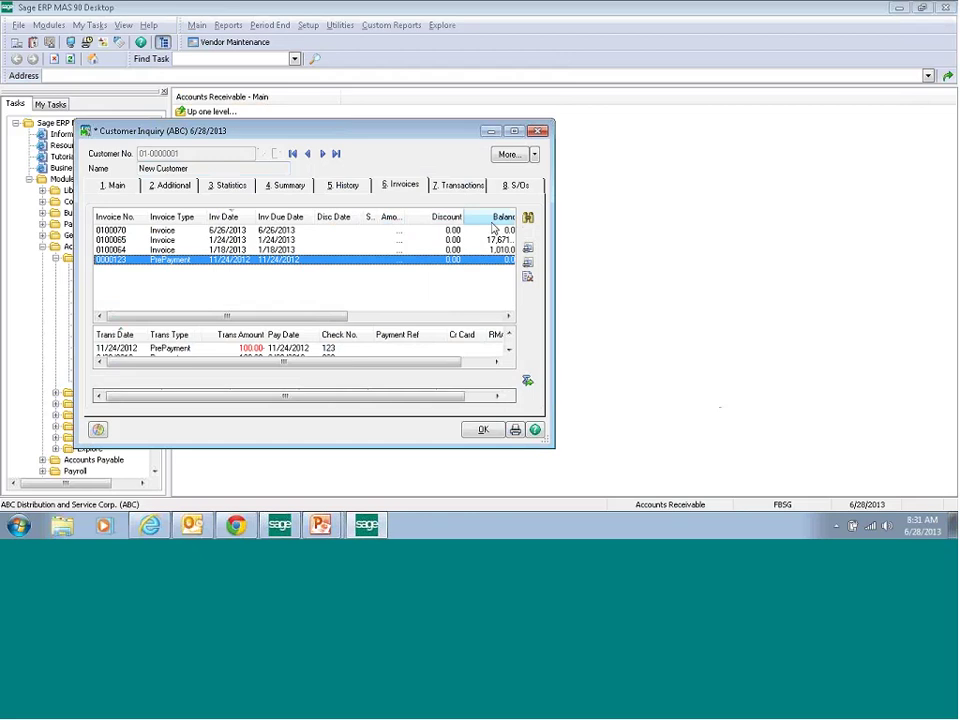
click(310, 230)
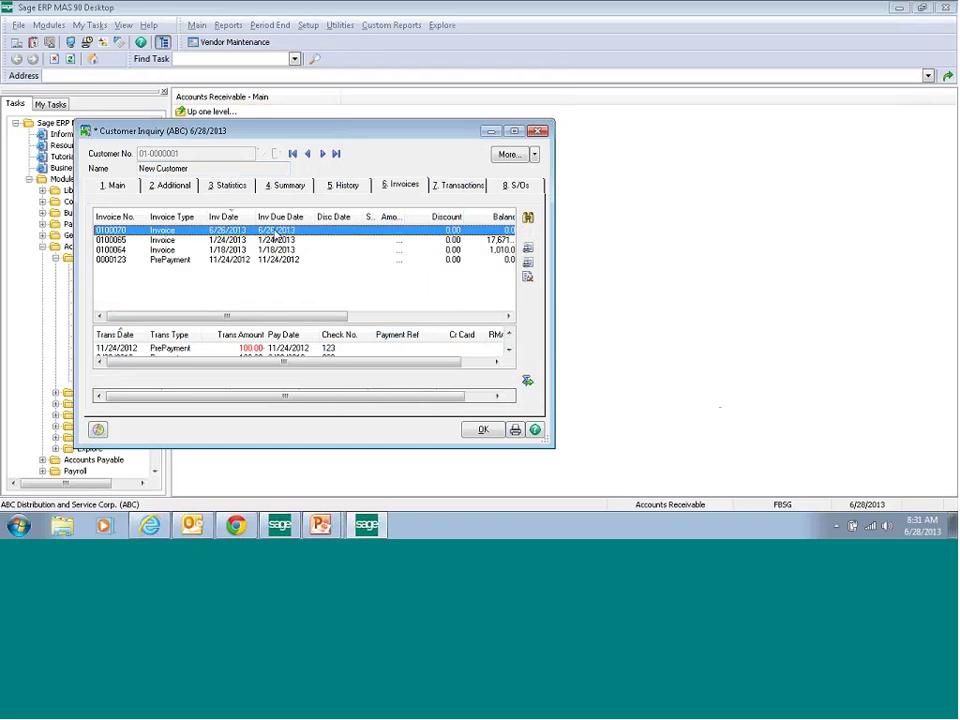
click(508, 351)
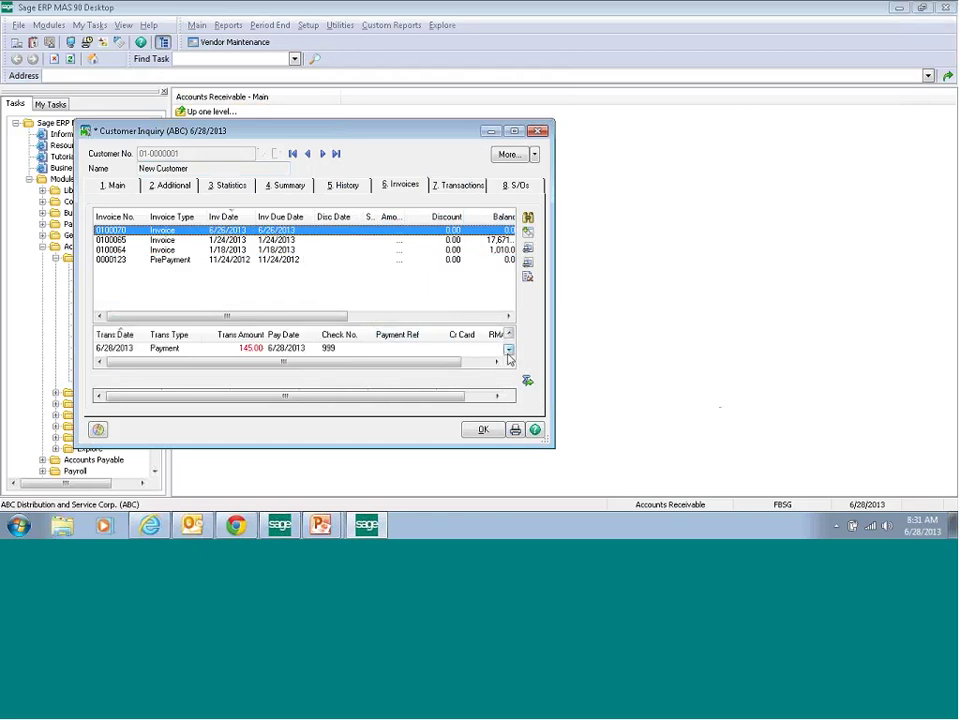